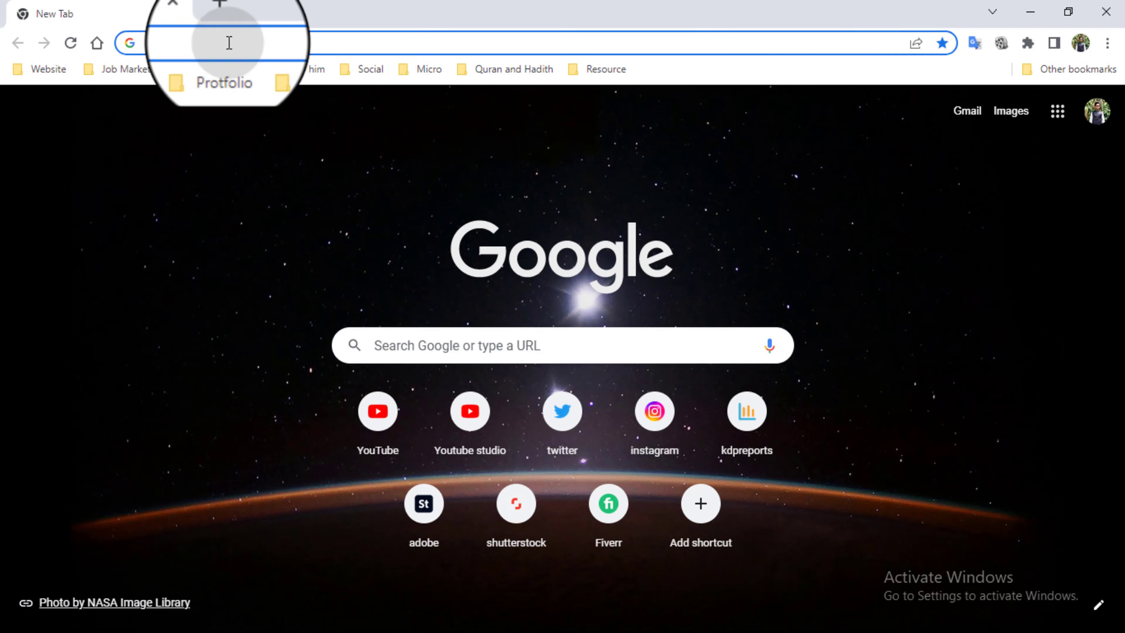
Search the web for 'youtube studio.com' and open the studio.youtube.com result.
click(229, 42)
click(181, 74)
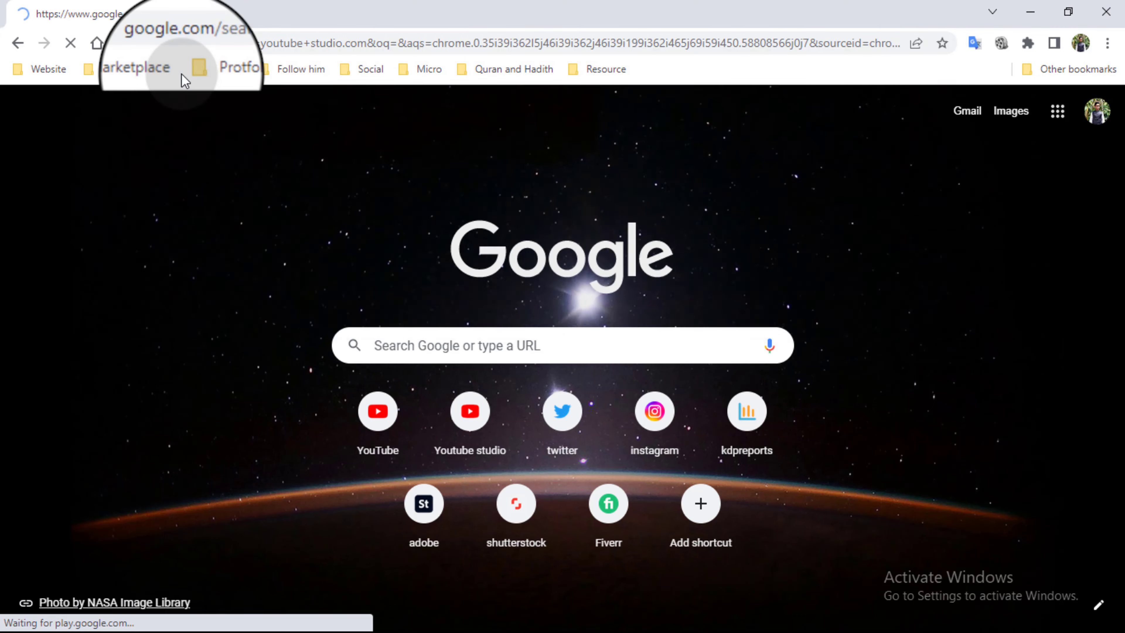
click(209, 271)
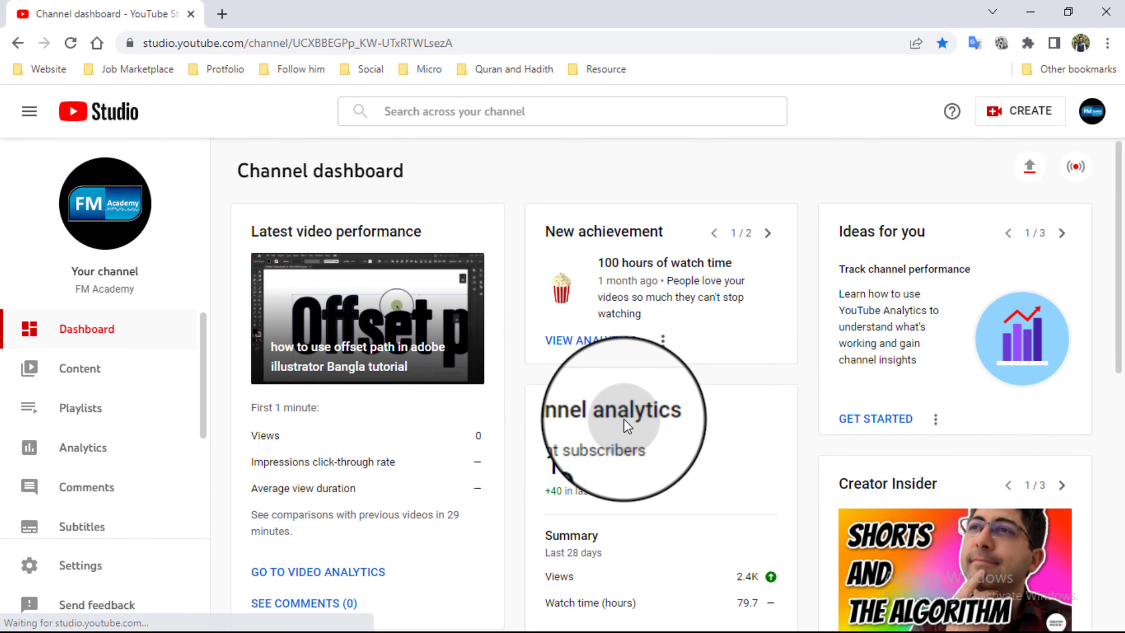
Review the dashboard's subscriber count of 120 and show the next new achievement.
scroll(625, 487, down, 8)
scroll(627, 538, down, 3)
scroll(627, 545, up, 10)
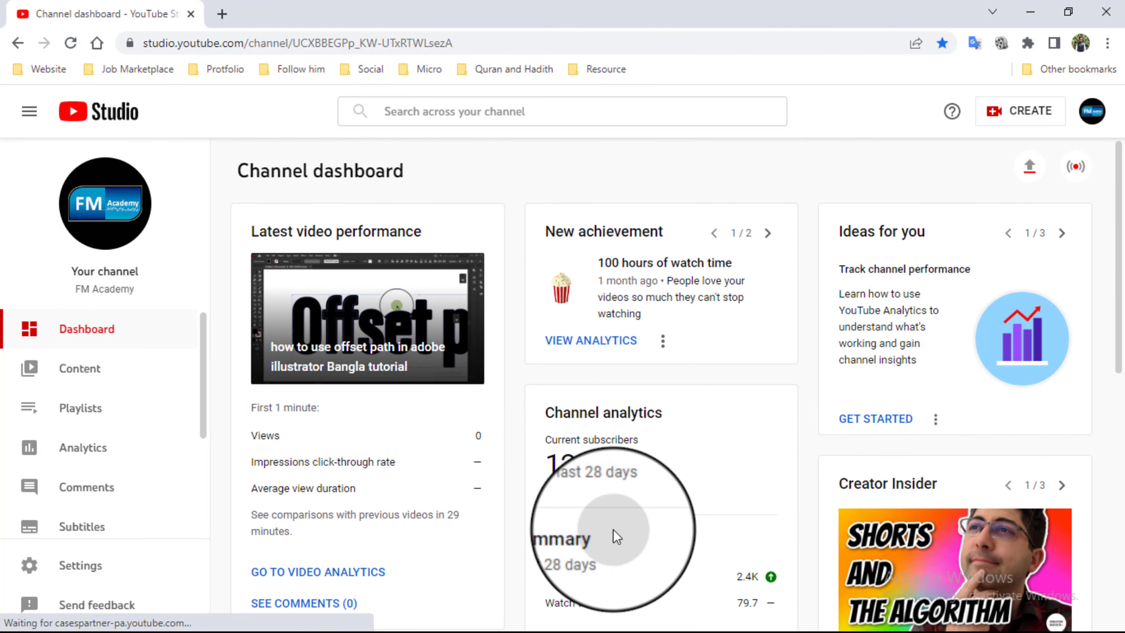
drag(538, 464, 661, 466)
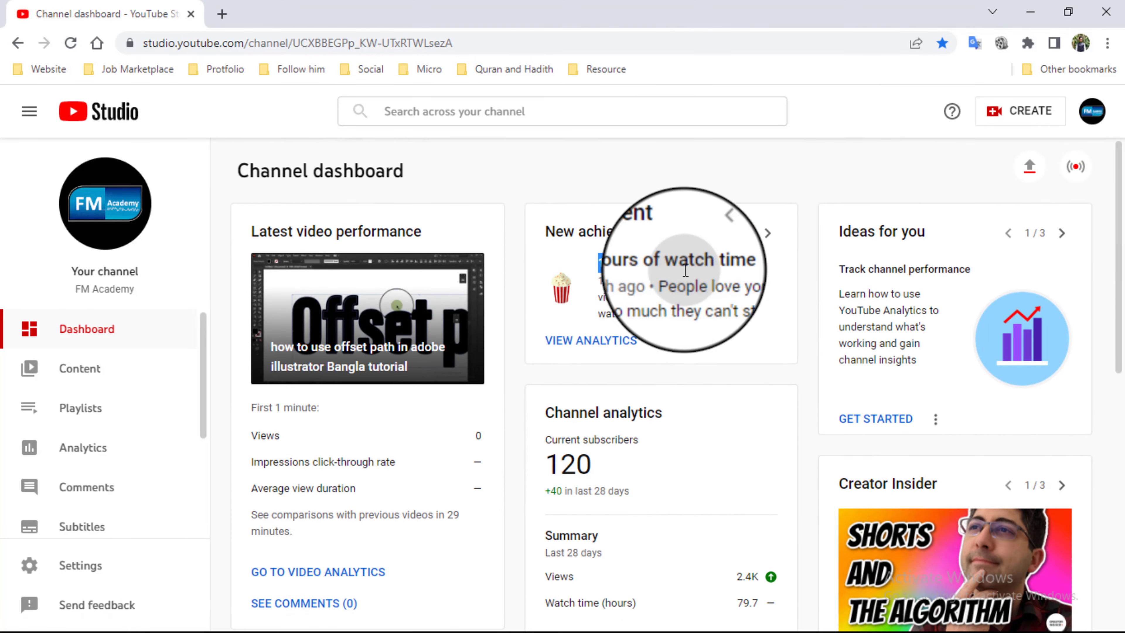
click(767, 233)
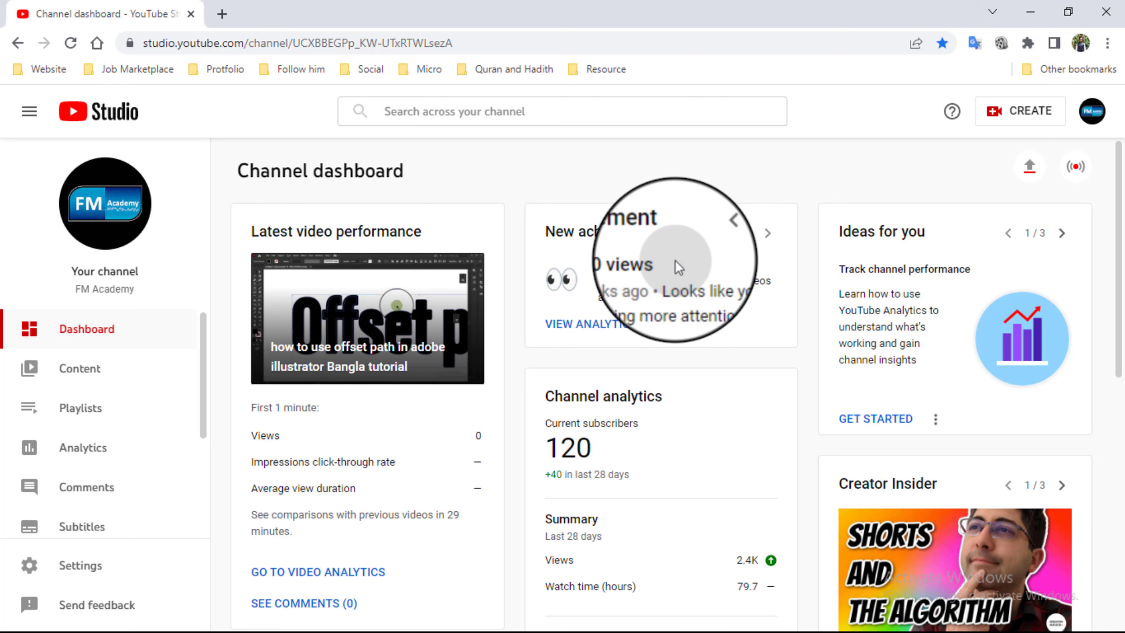
Browse the rest of the dashboard and go to the Content video list.
scroll(733, 407, down, 3)
scroll(732, 407, down, 5)
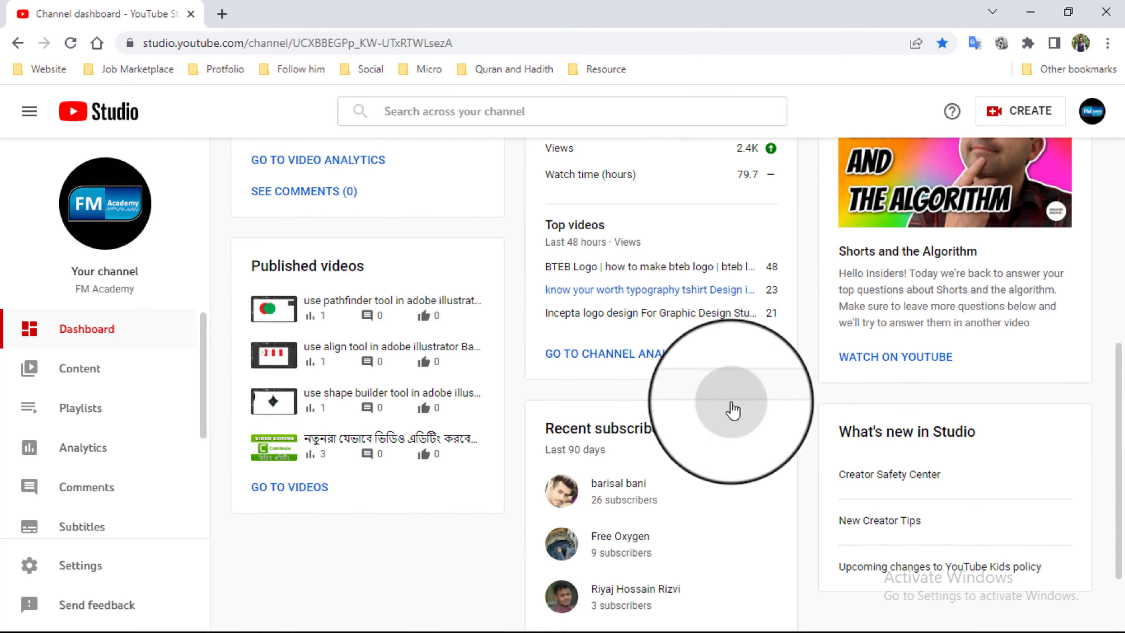
scroll(730, 410, down, 1)
scroll(708, 432, down, 1)
scroll(698, 450, up, 2)
scroll(699, 448, up, 3)
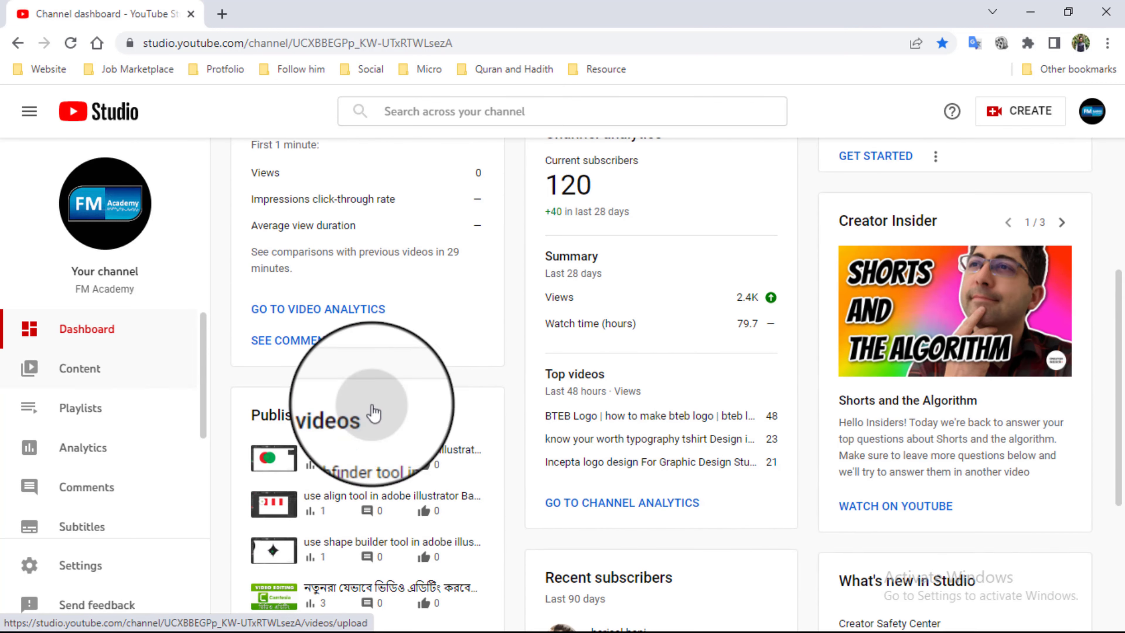
click(42, 375)
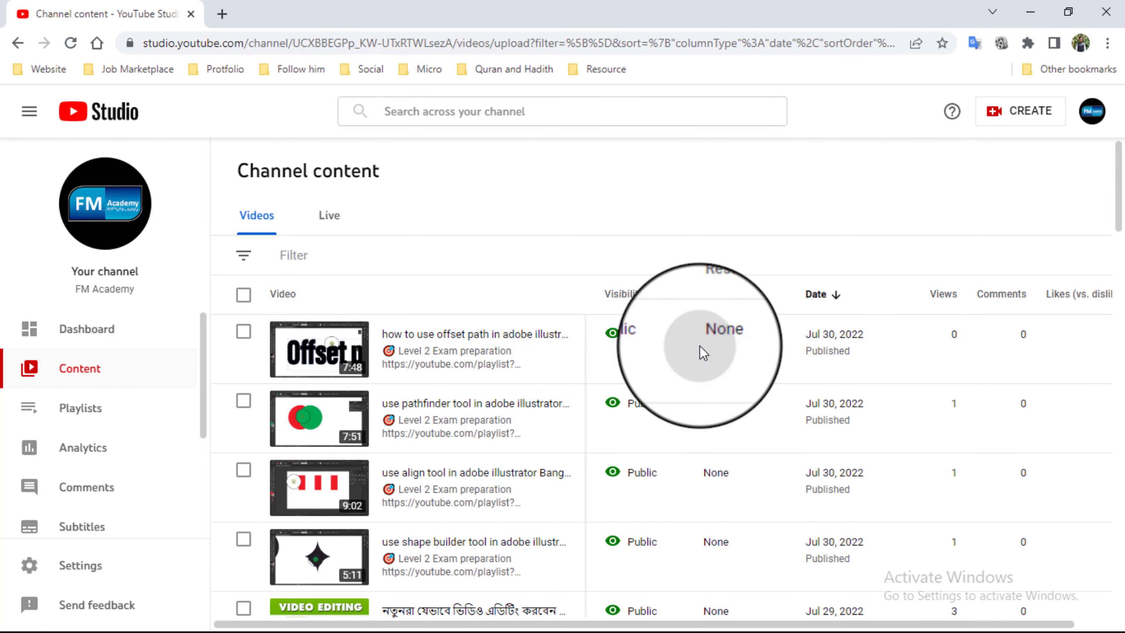
Scroll the video list and open, then dismiss, the first video's Visibility options.
scroll(630, 514, down, 5)
scroll(634, 514, down, 8)
scroll(634, 515, up, 7)
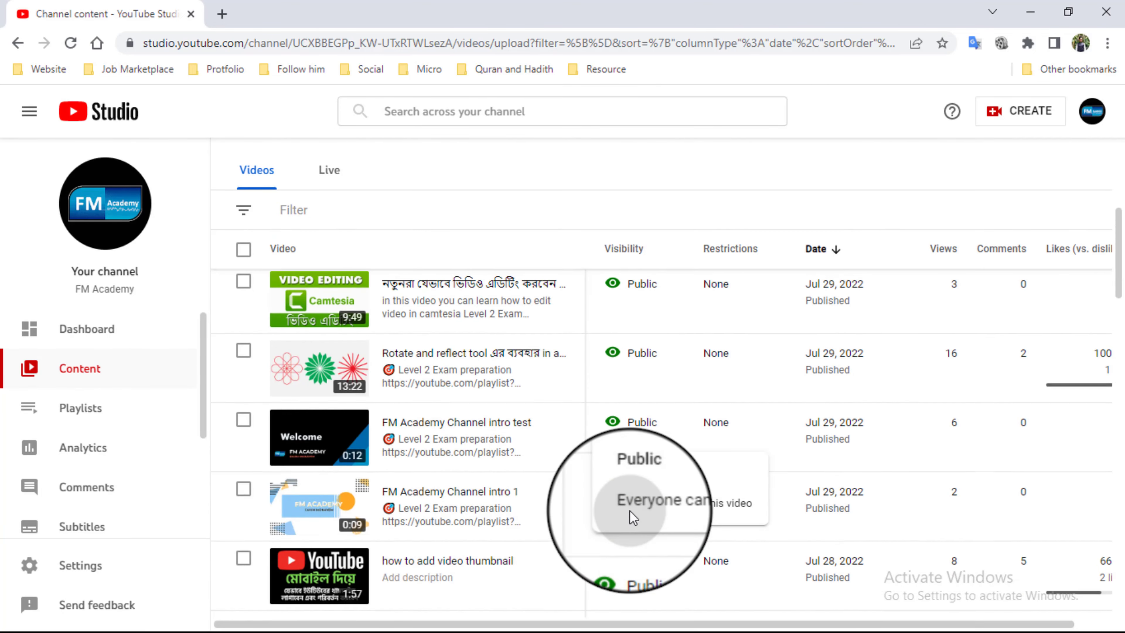
scroll(619, 516, up, 3)
scroll(642, 443, up, 3)
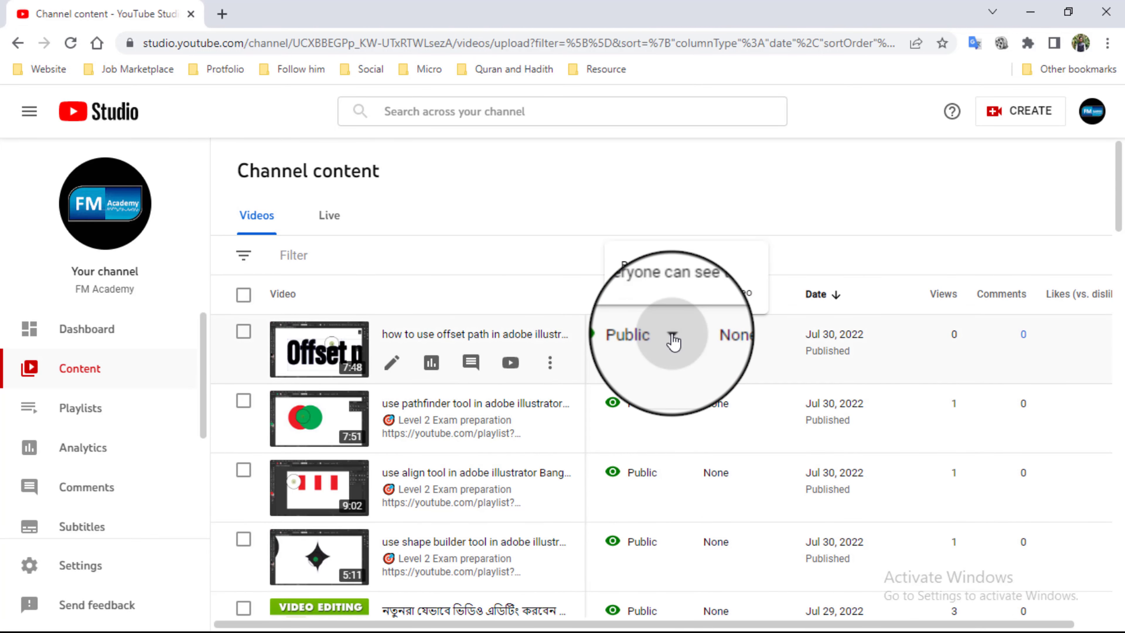
click(671, 334)
click(889, 230)
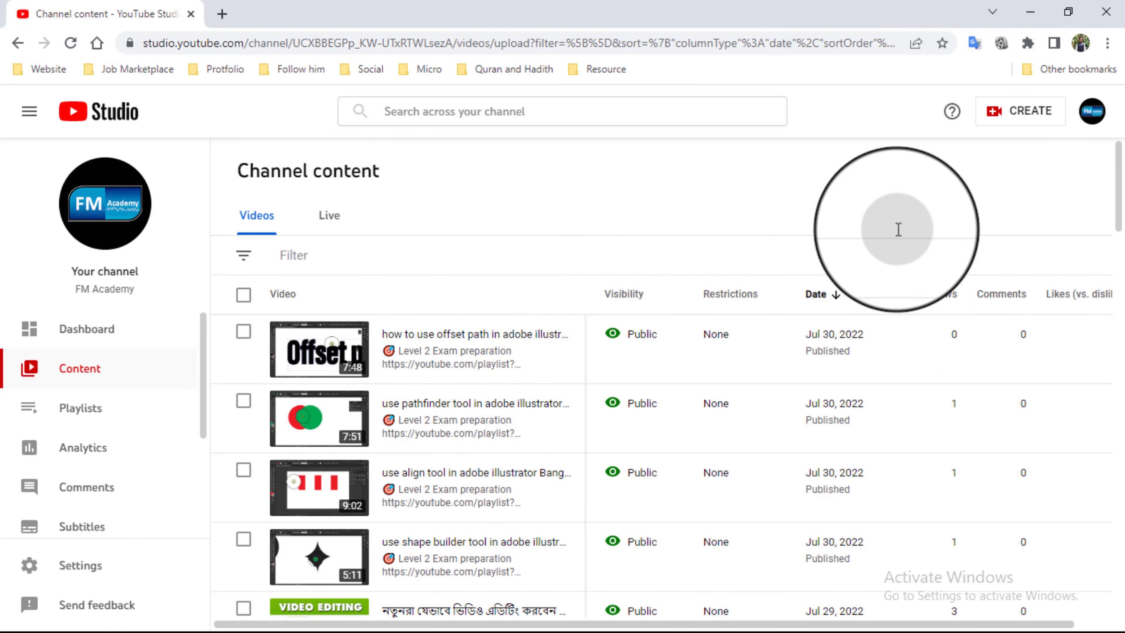
Sort the videos by views, most viewed (1,132) first, then least viewed first.
click(937, 292)
double_click(946, 350)
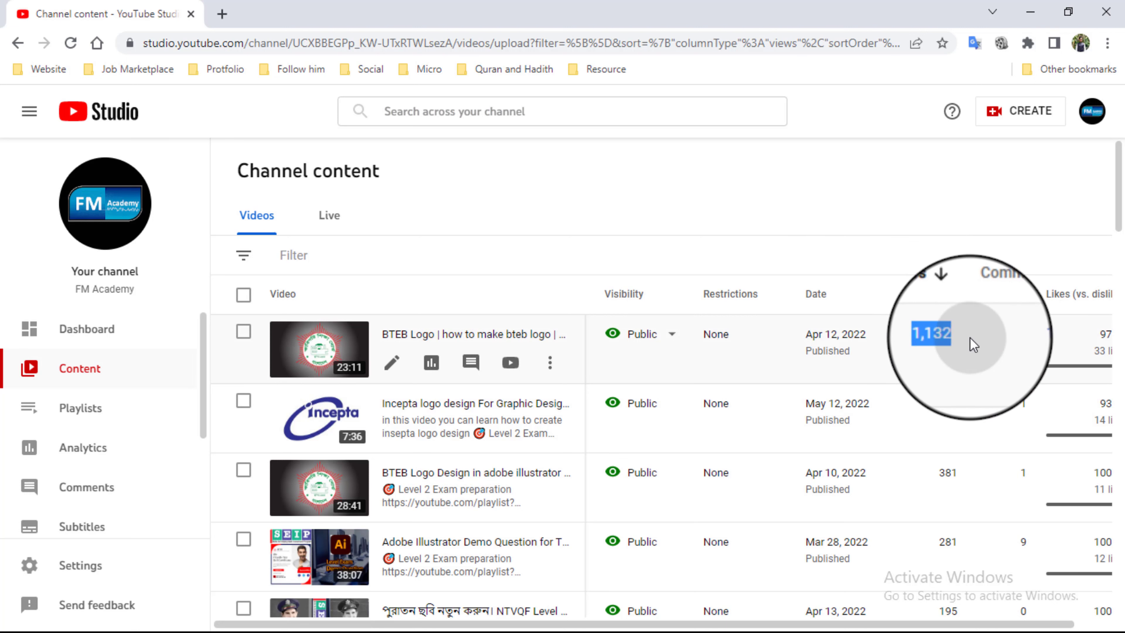
click(951, 296)
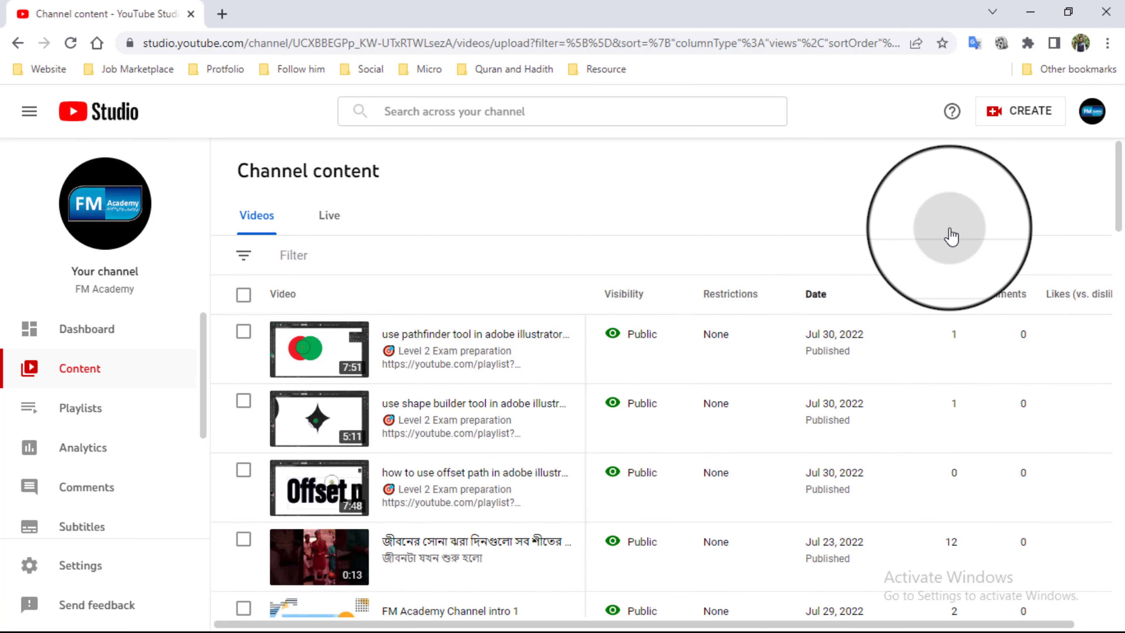
Sort the videos by date, reversed so the Feb 2022 uploads come first.
drag(803, 349, 881, 349)
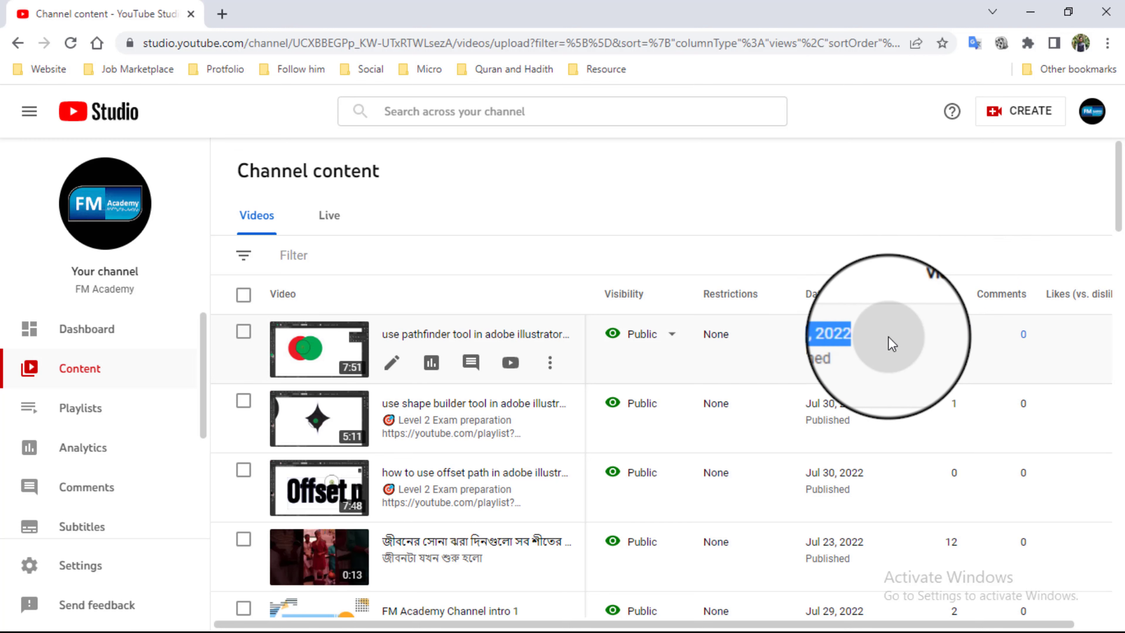
click(837, 312)
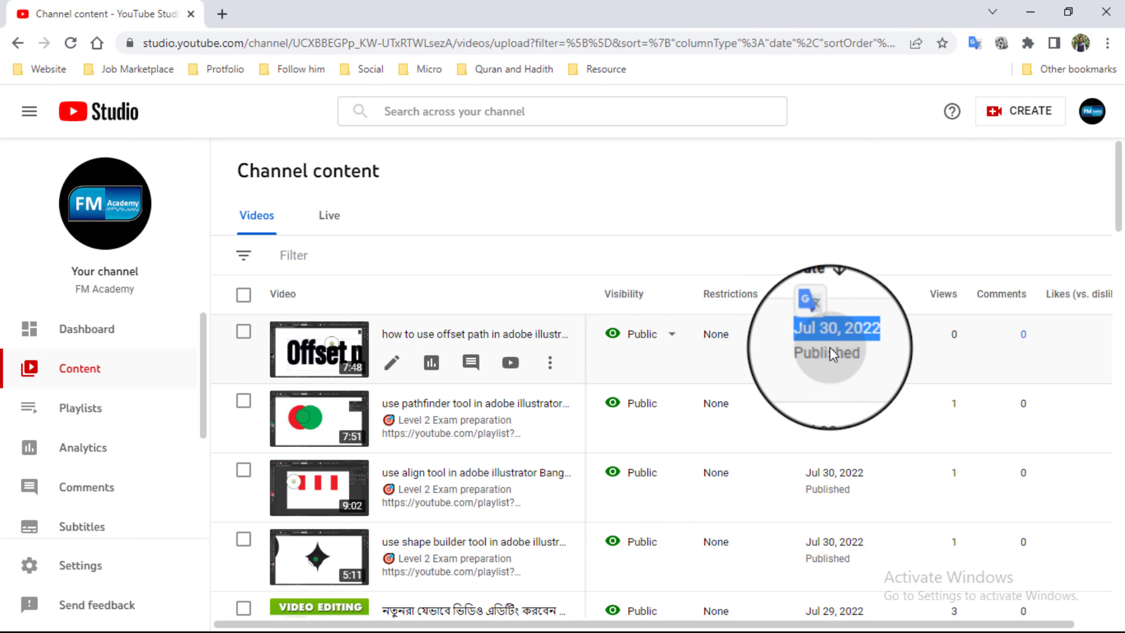
click(841, 294)
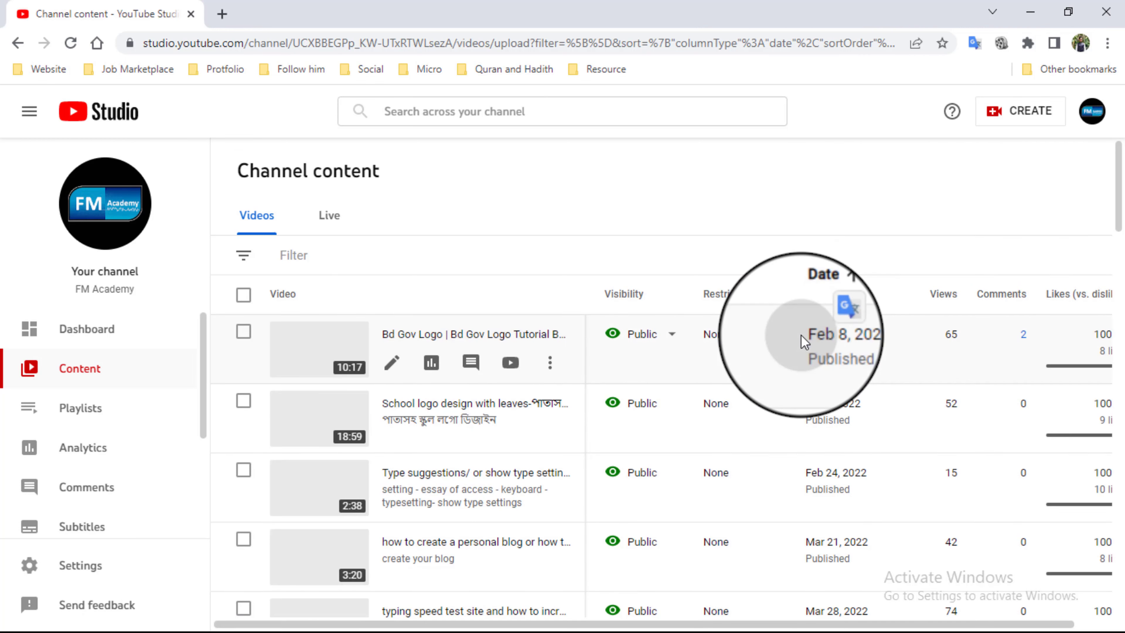
drag(800, 335, 896, 335)
click(822, 241)
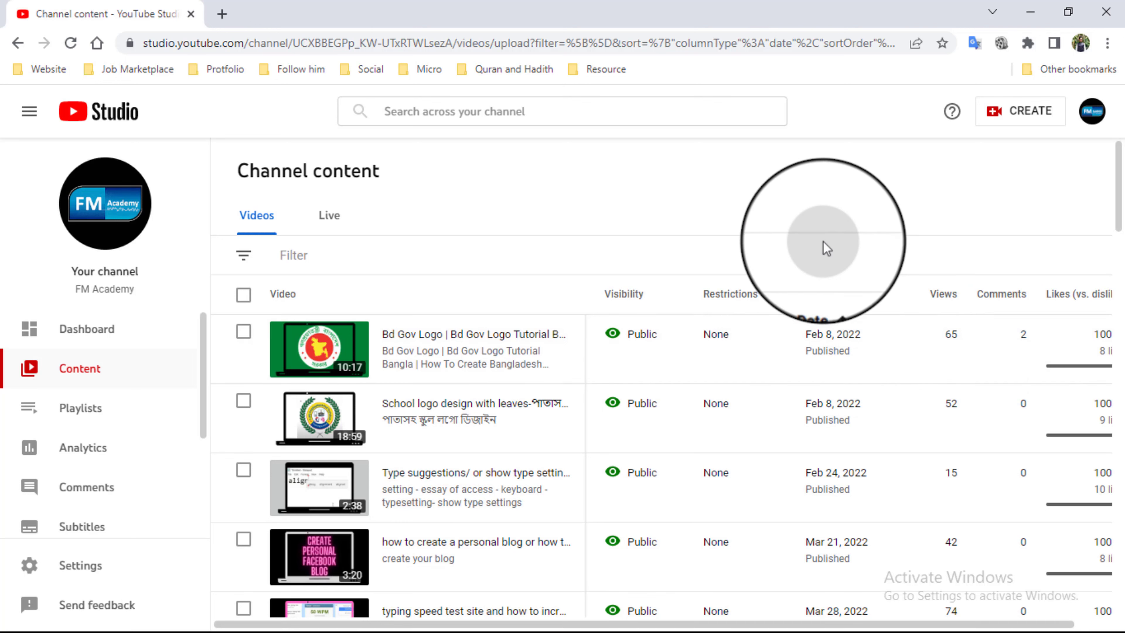
scroll(695, 452, down, 5)
scroll(687, 462, down, 10)
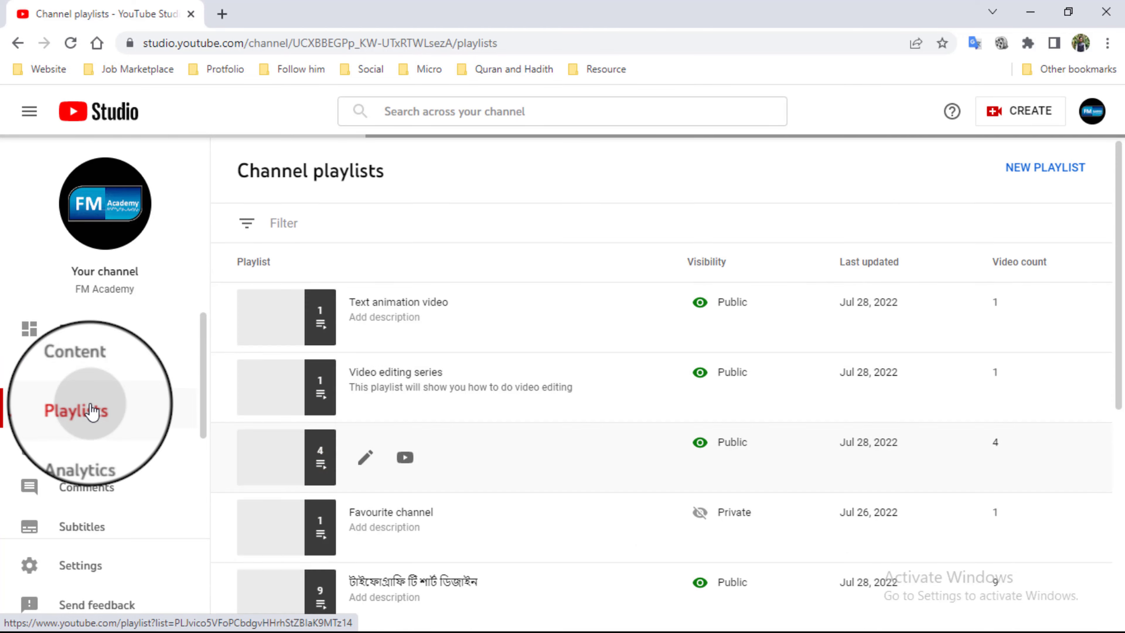
Scroll through the channel's playlists list.
scroll(731, 465, down, 1)
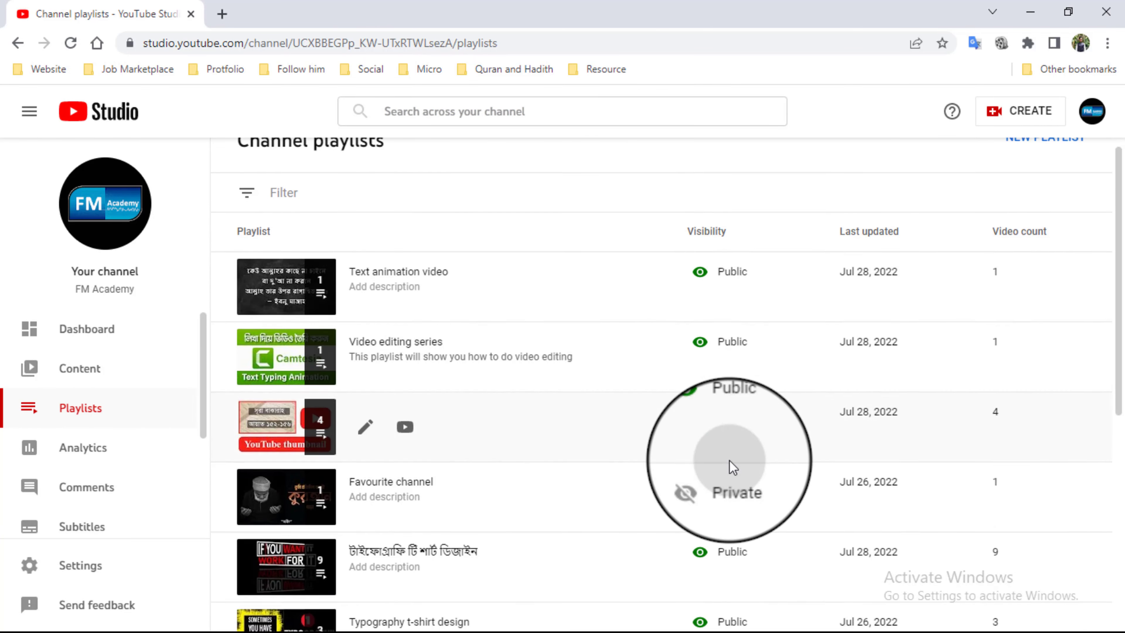
scroll(731, 465, down, 7)
scroll(730, 464, up, 8)
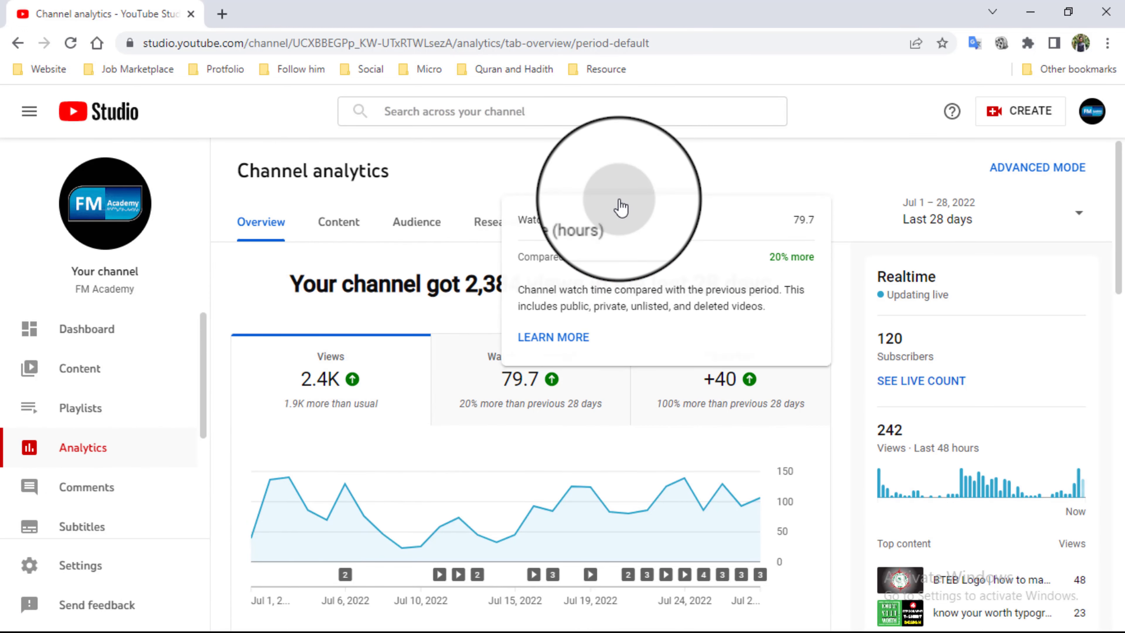
Chart watch time and subscriber gains, and view the Subscribers metric explanation.
scroll(270, 414, down, 2)
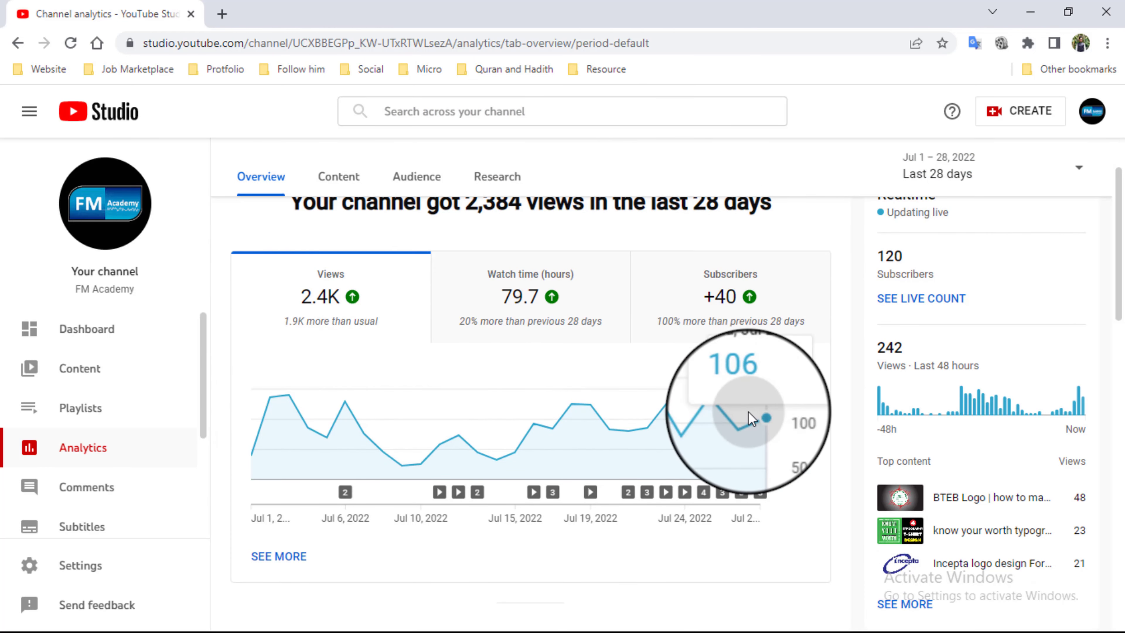
click(512, 296)
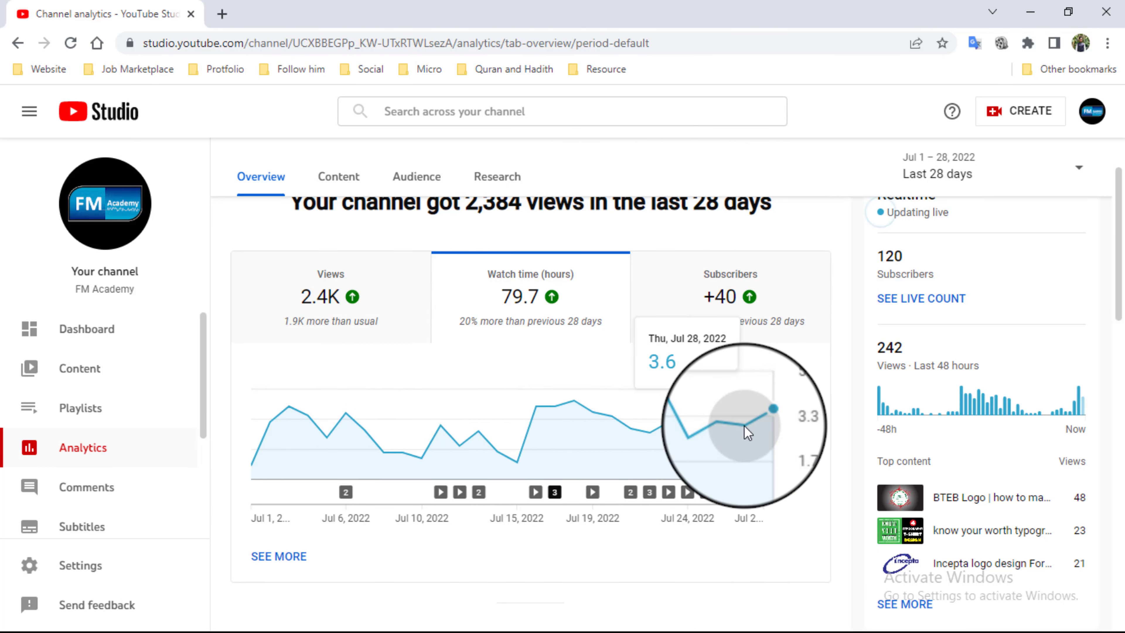
scroll(747, 432, down, 1)
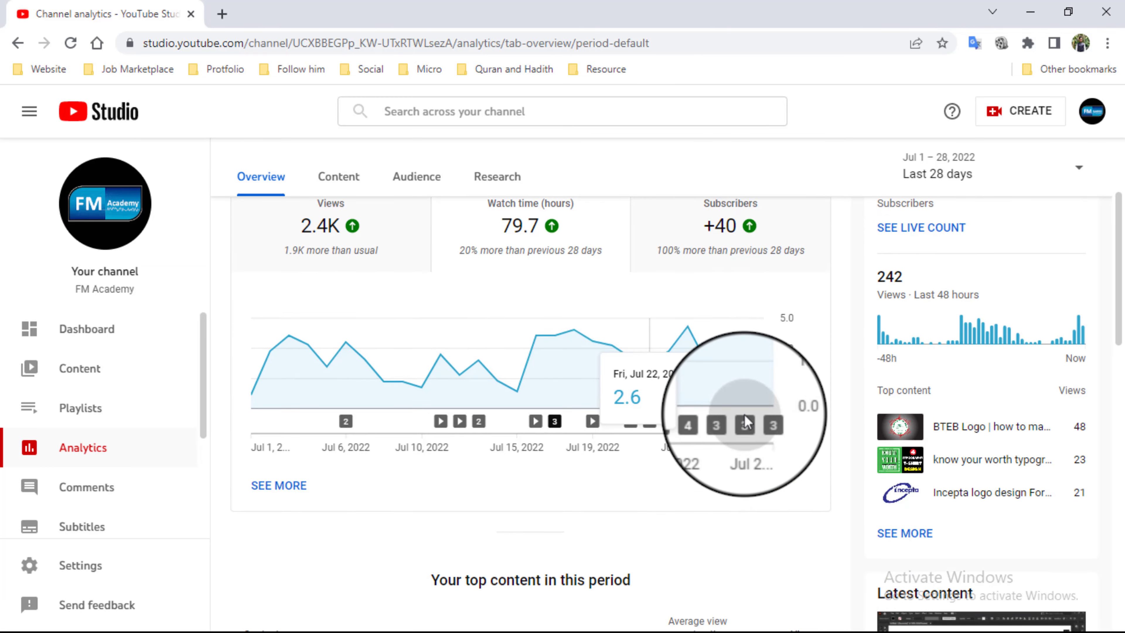
scroll(748, 399, up, 2)
click(748, 386)
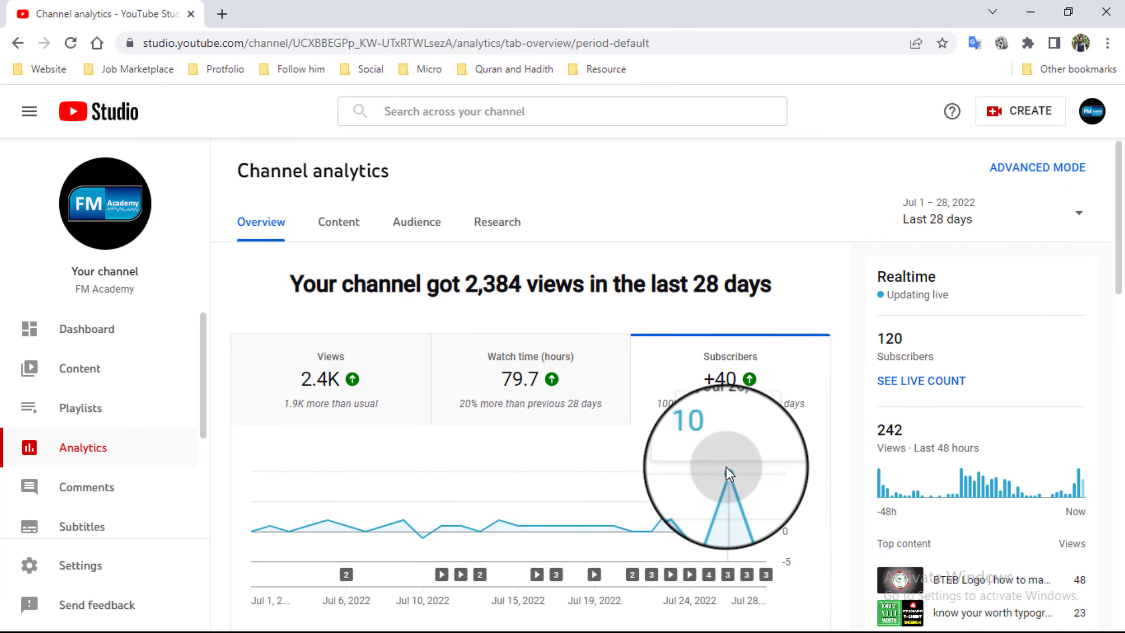
drag(726, 467, 753, 359)
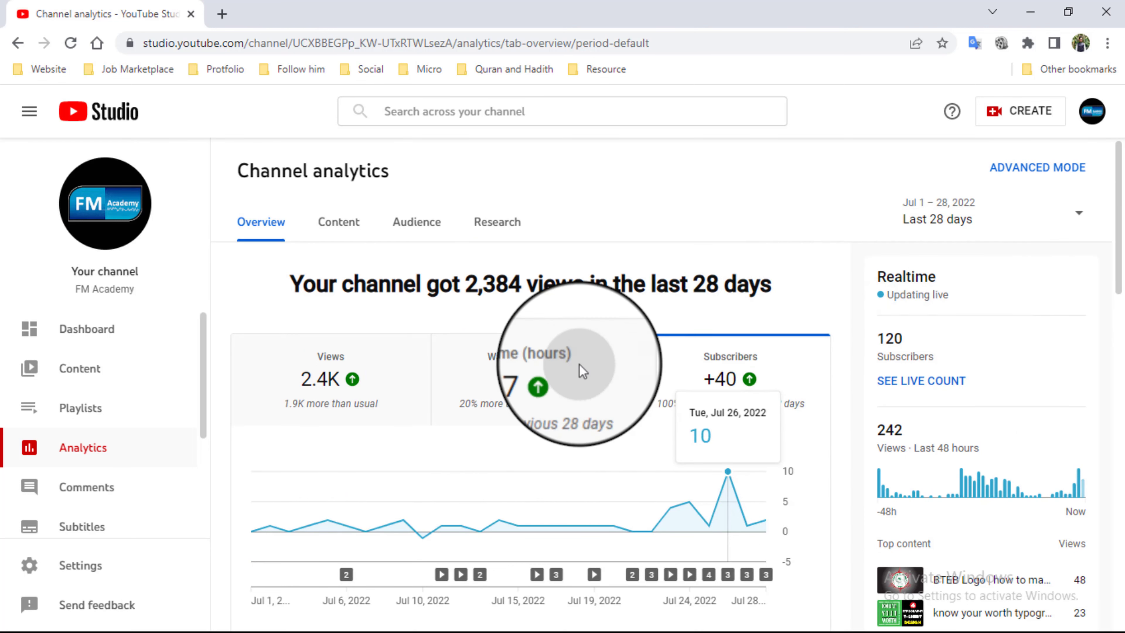
Switch the overview chart back to watch time, then to views, and open Content analytics.
click(540, 381)
click(344, 365)
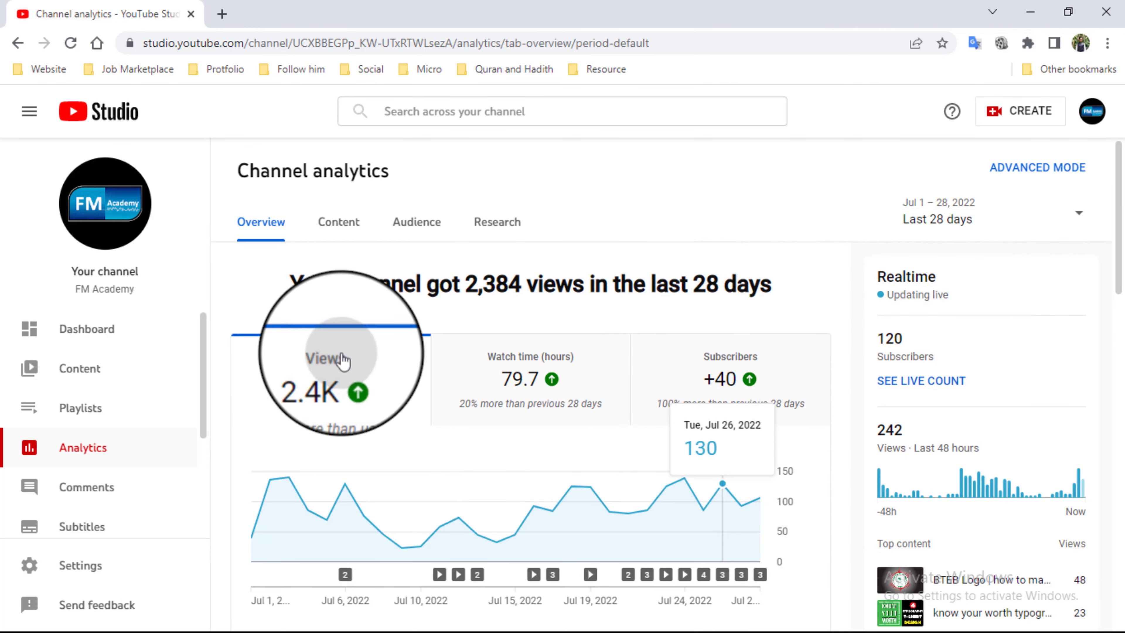
click(338, 223)
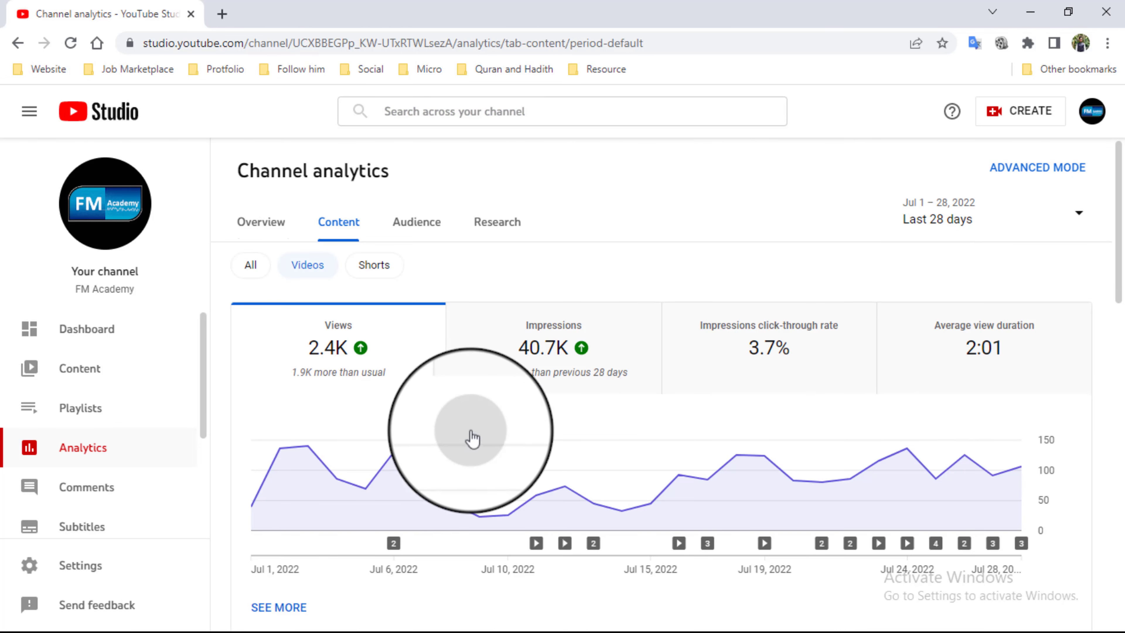
Keep the last 28 days range and chart impressions, click-through rate and average view duration.
click(1078, 213)
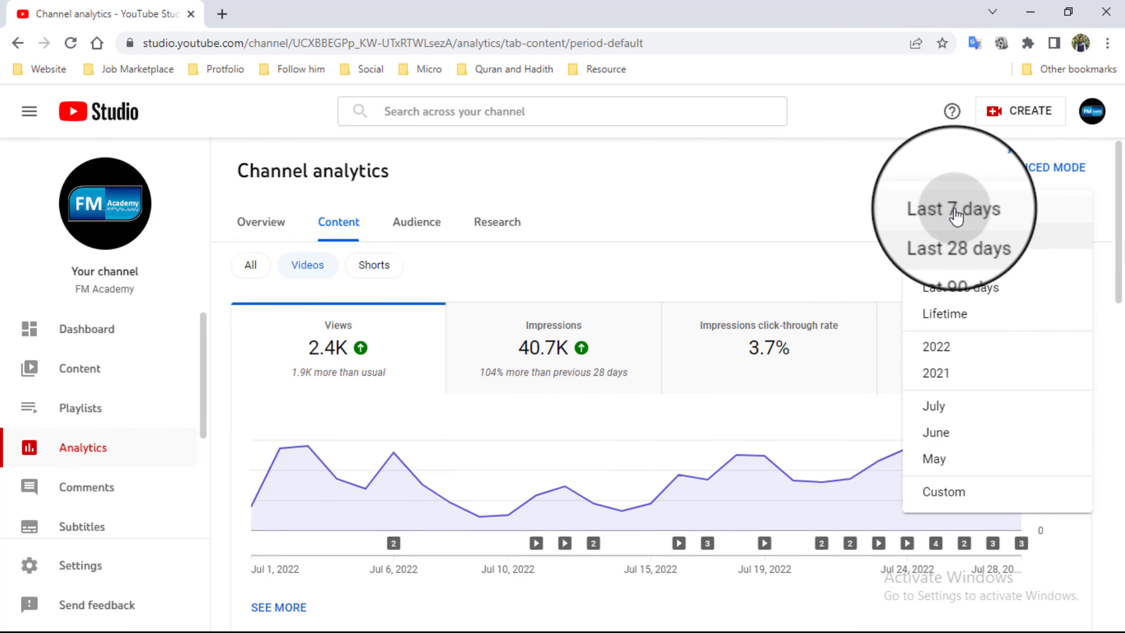
click(673, 233)
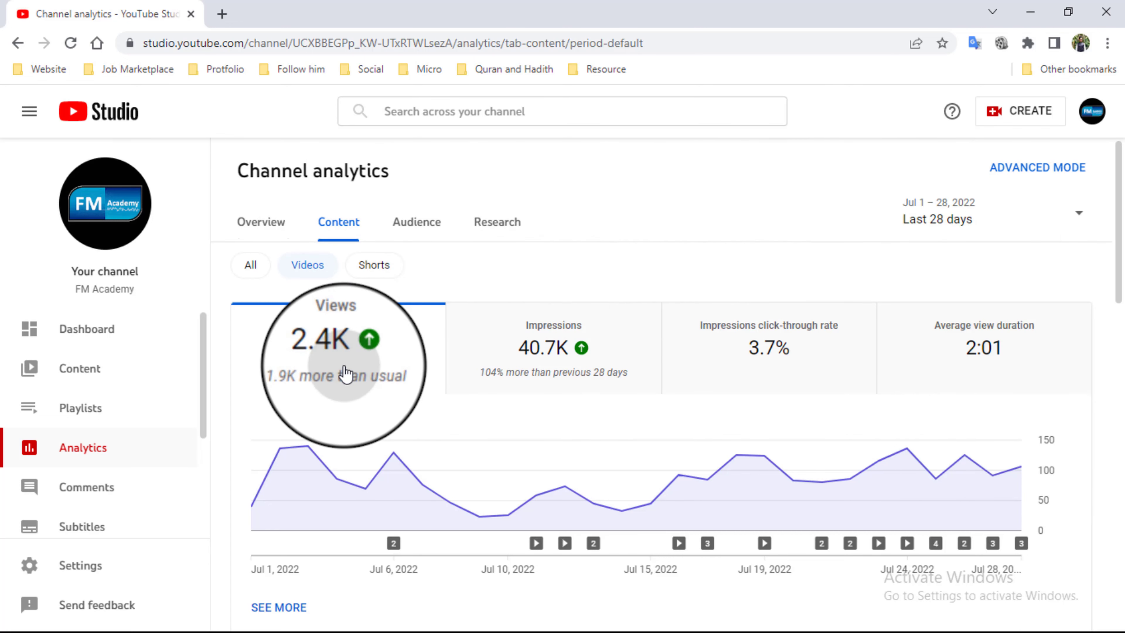
click(575, 363)
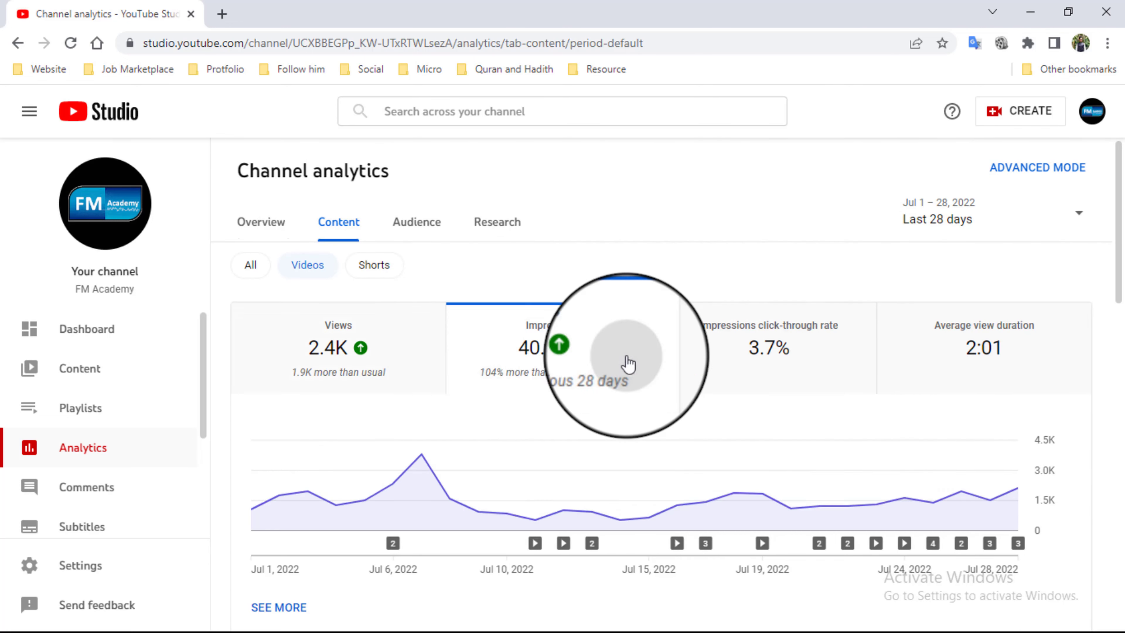
click(772, 361)
click(961, 359)
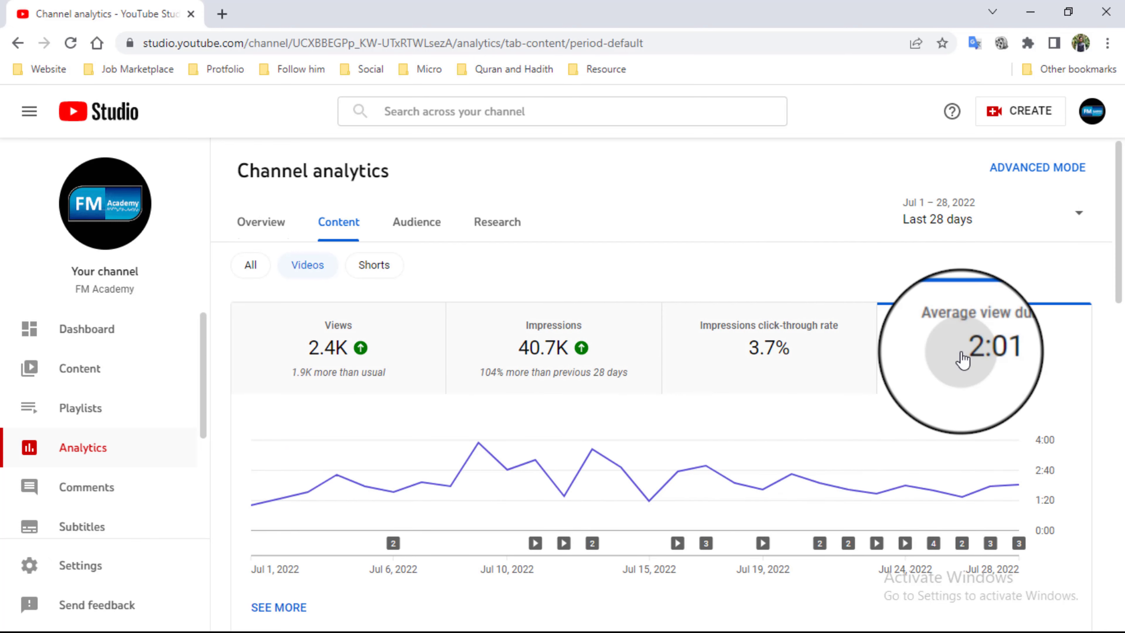
scroll(962, 357, down, 10)
scroll(962, 356, up, 10)
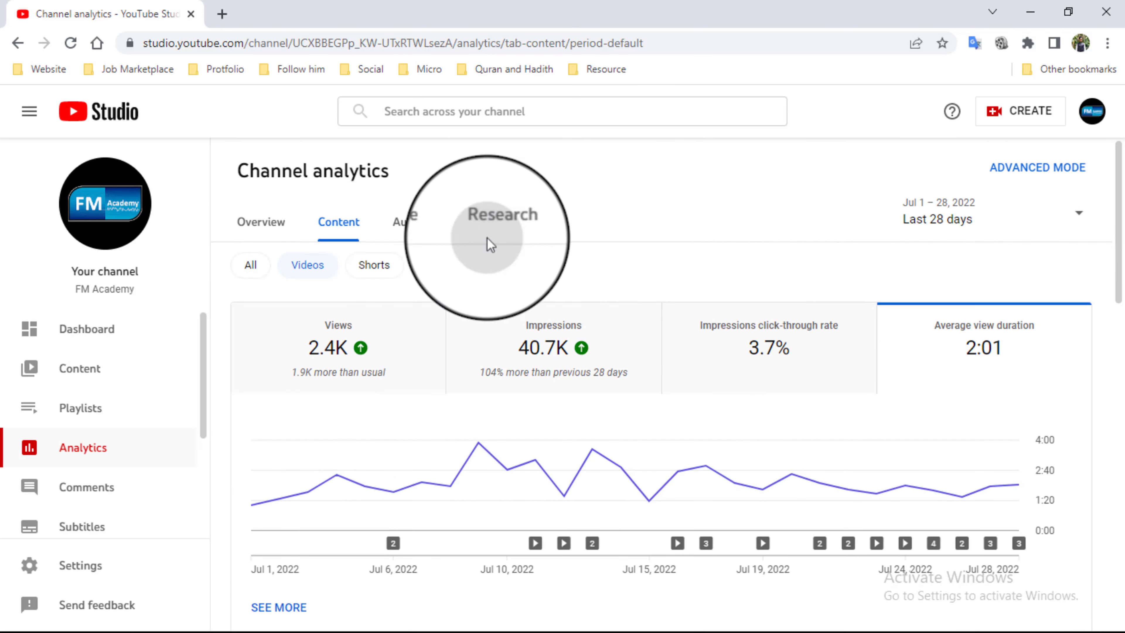
click(421, 226)
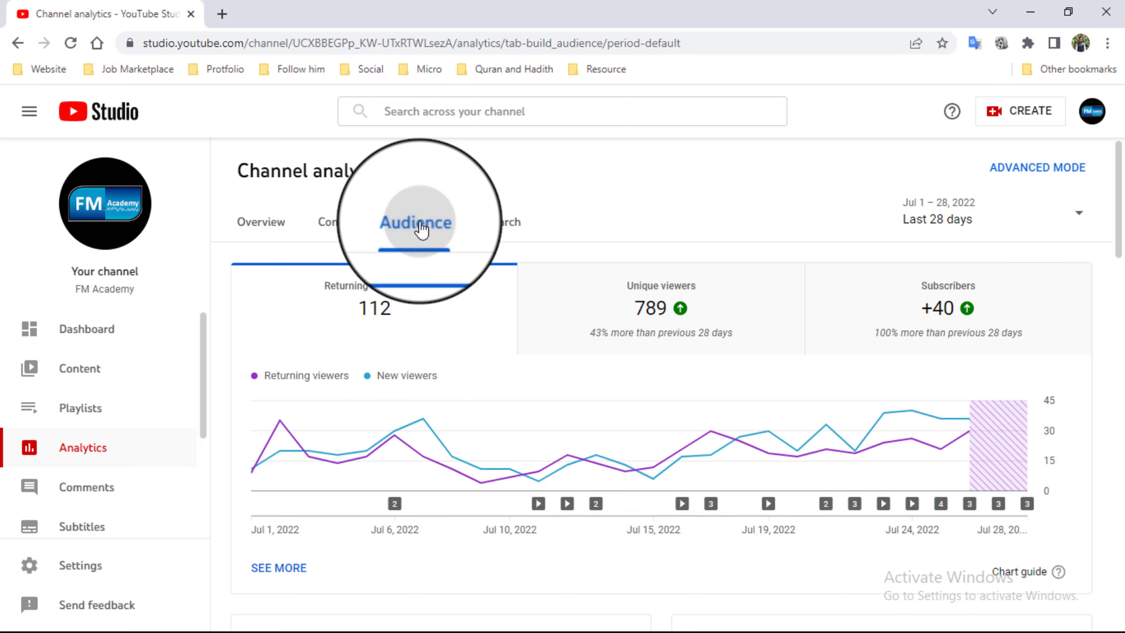
Switch the audience date range to Last 7 days and go to the Research tab.
click(1058, 217)
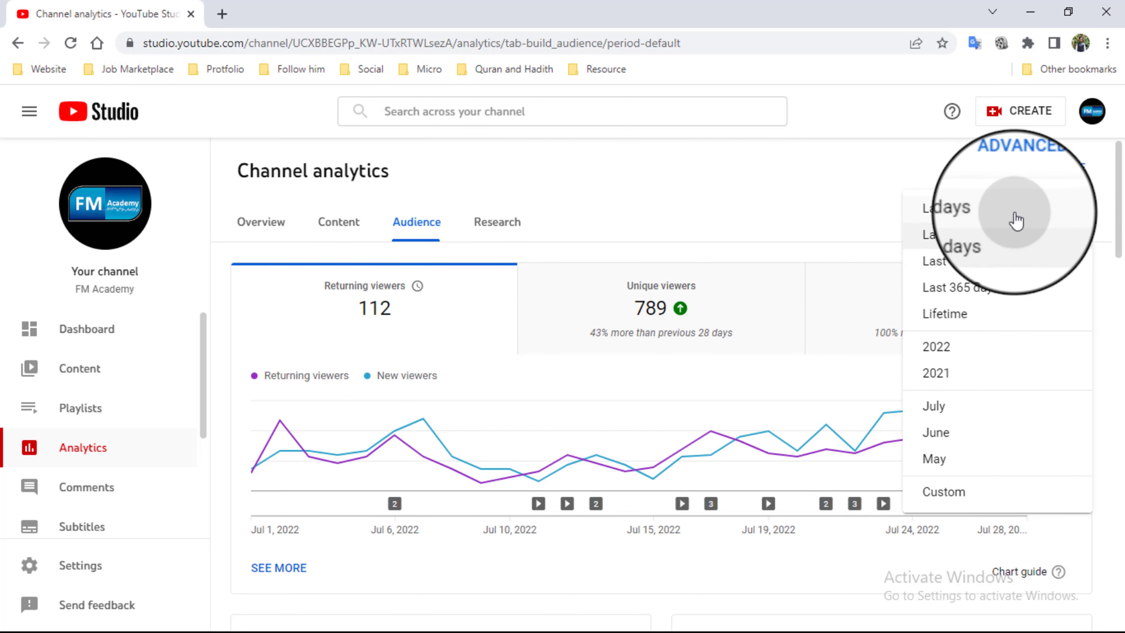
click(956, 217)
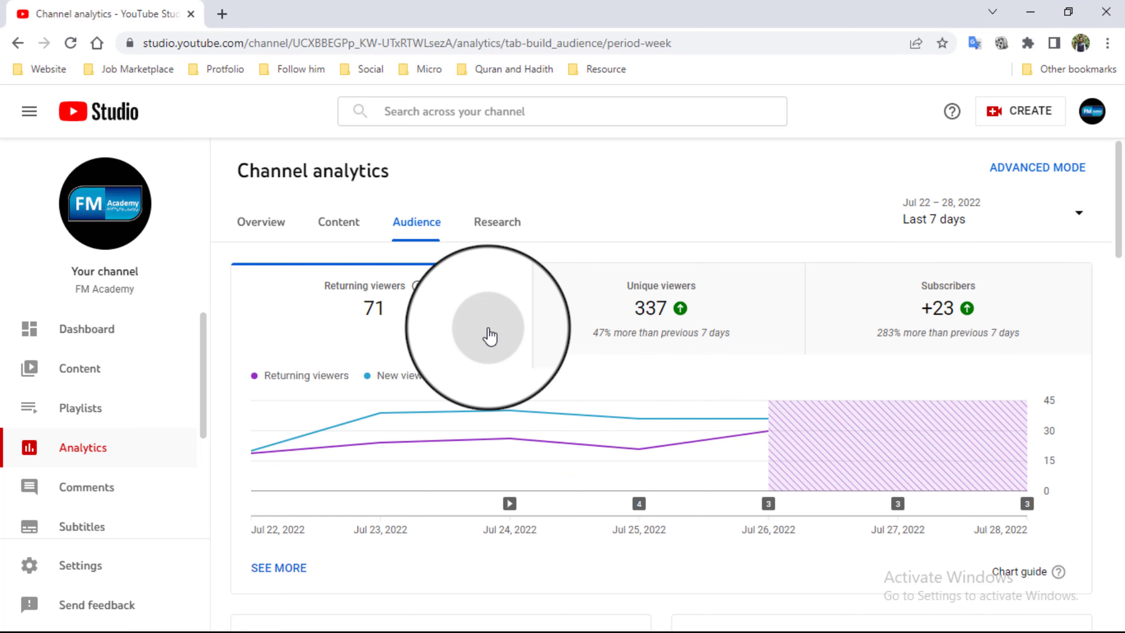
click(496, 221)
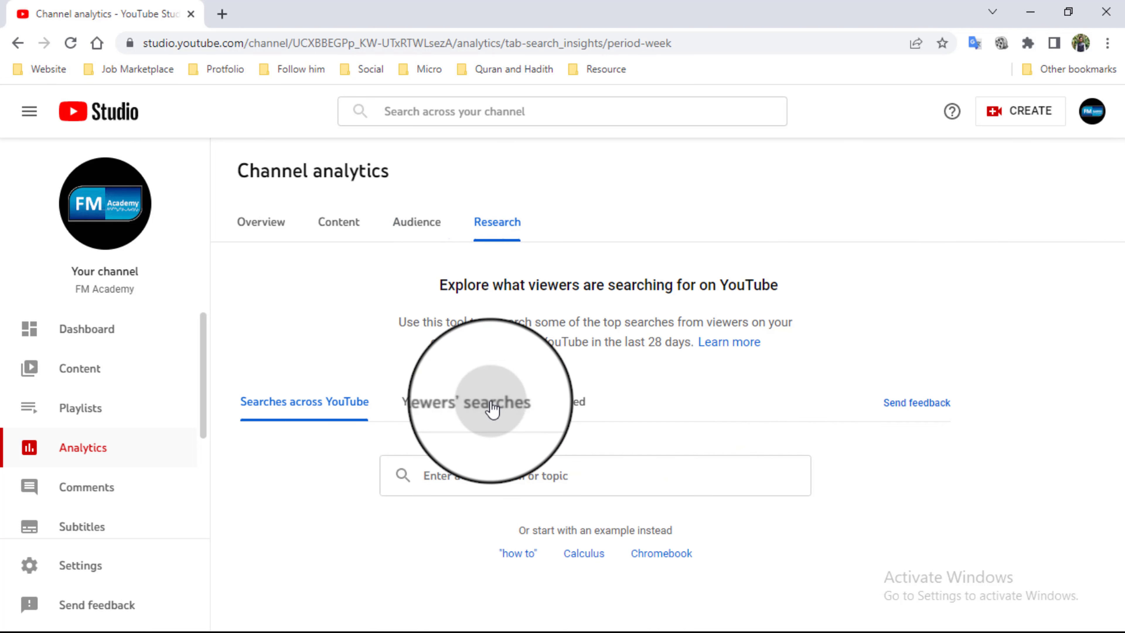
Show Viewers' searches and scroll through search terms such as 'logo design'.
click(493, 408)
scroll(492, 408, down, 5)
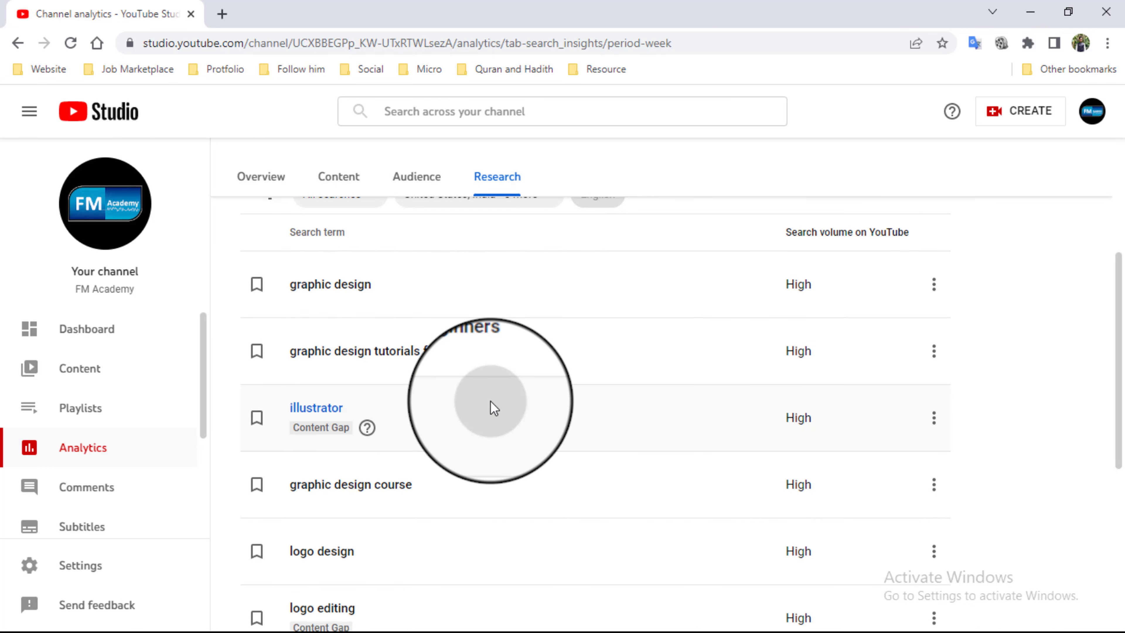
scroll(492, 407, down, 3)
scroll(492, 407, down, 3)
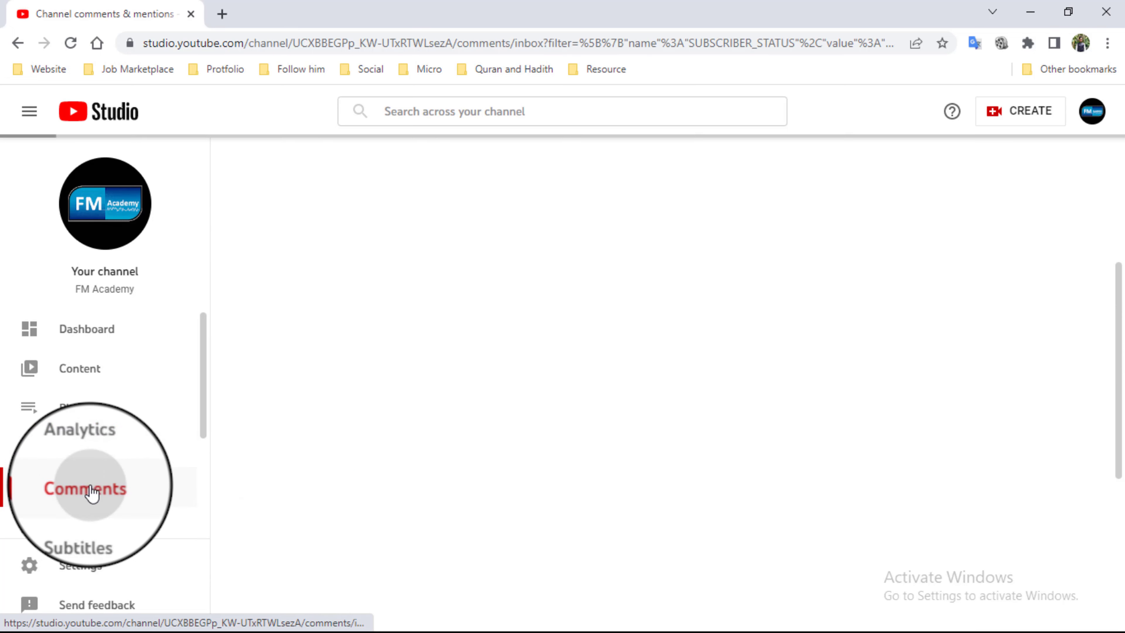
Dismiss the tips, remove the Public subscribers filter, and like the top comment.
click(545, 356)
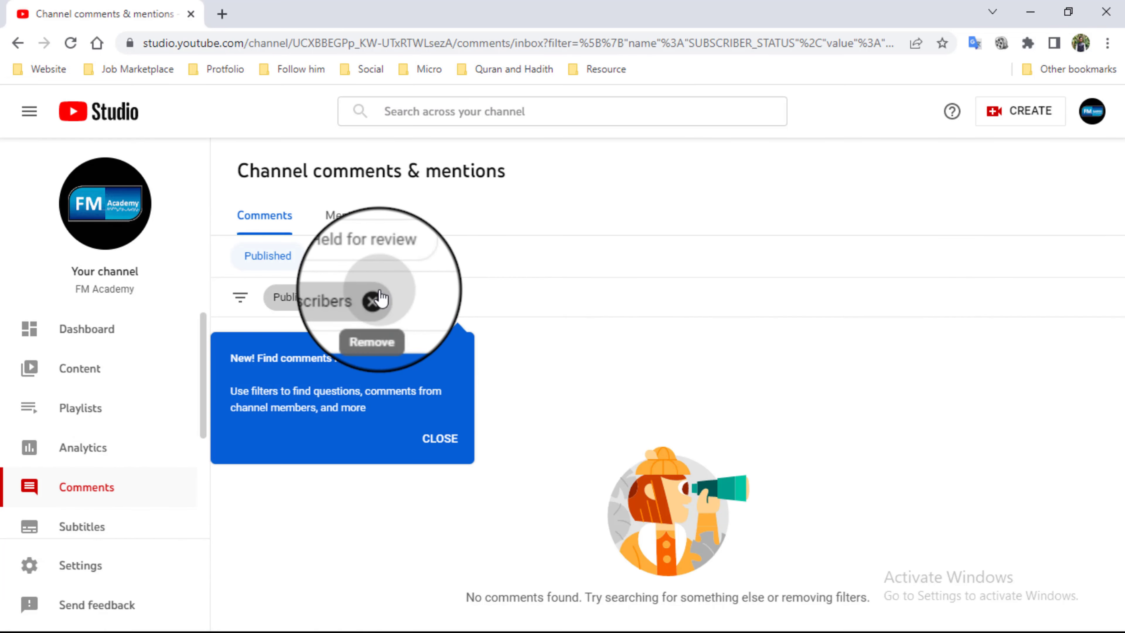
click(374, 297)
click(440, 438)
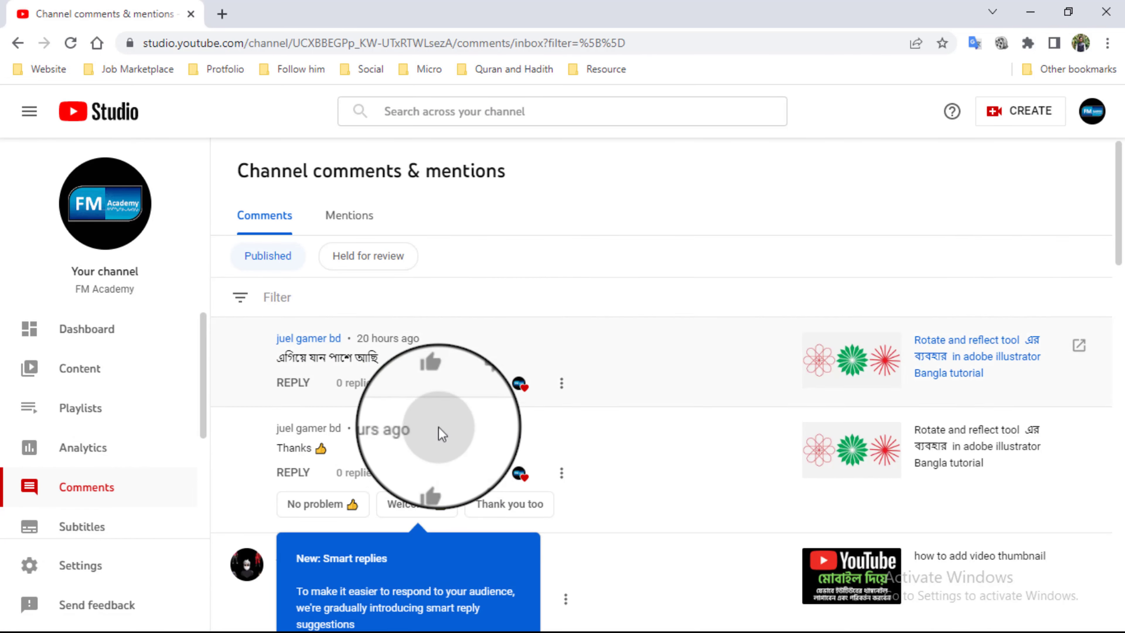
click(433, 383)
Scroll through all published comments, then go to the Copyright page.
scroll(427, 485, down, 5)
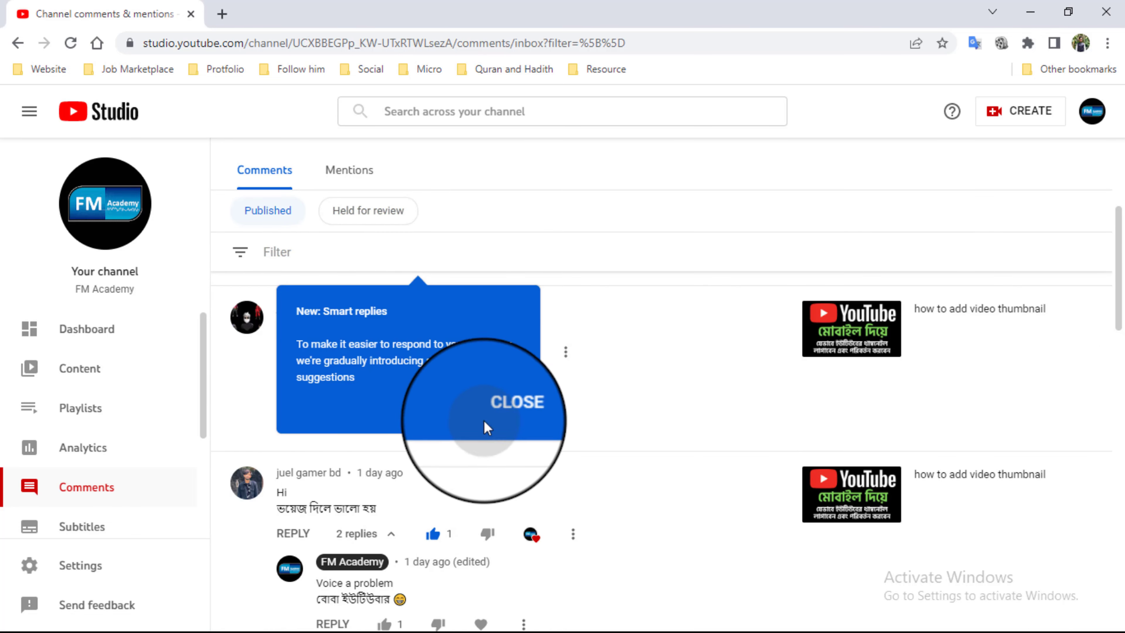
click(483, 420)
scroll(372, 452, down, 2)
scroll(372, 446, down, 3)
scroll(376, 451, down, 5)
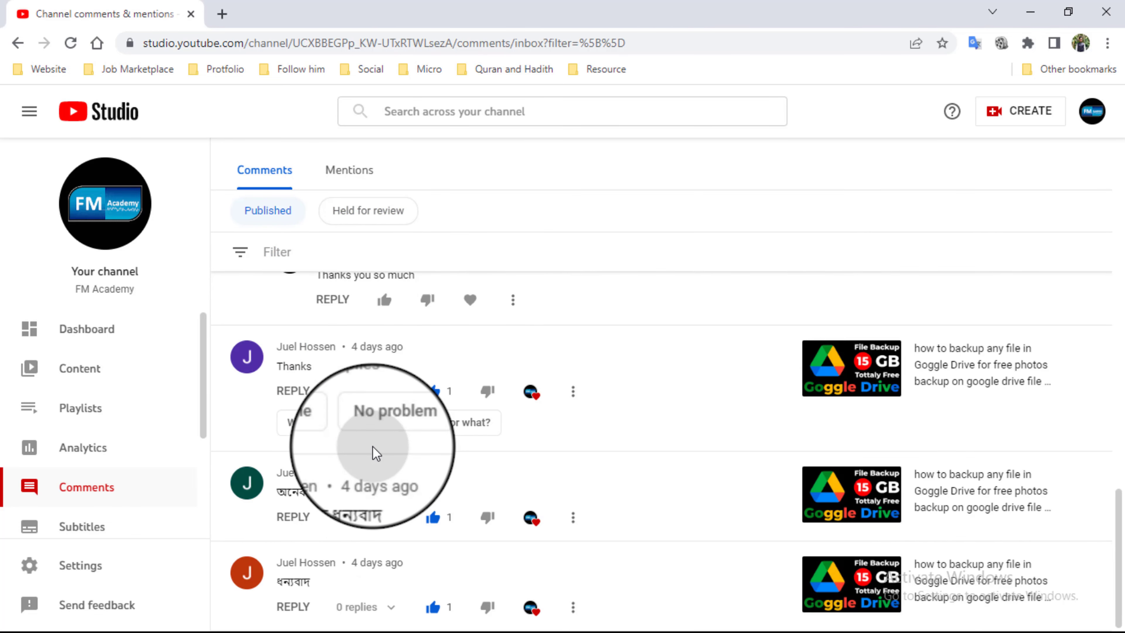
scroll(400, 469, down, 5)
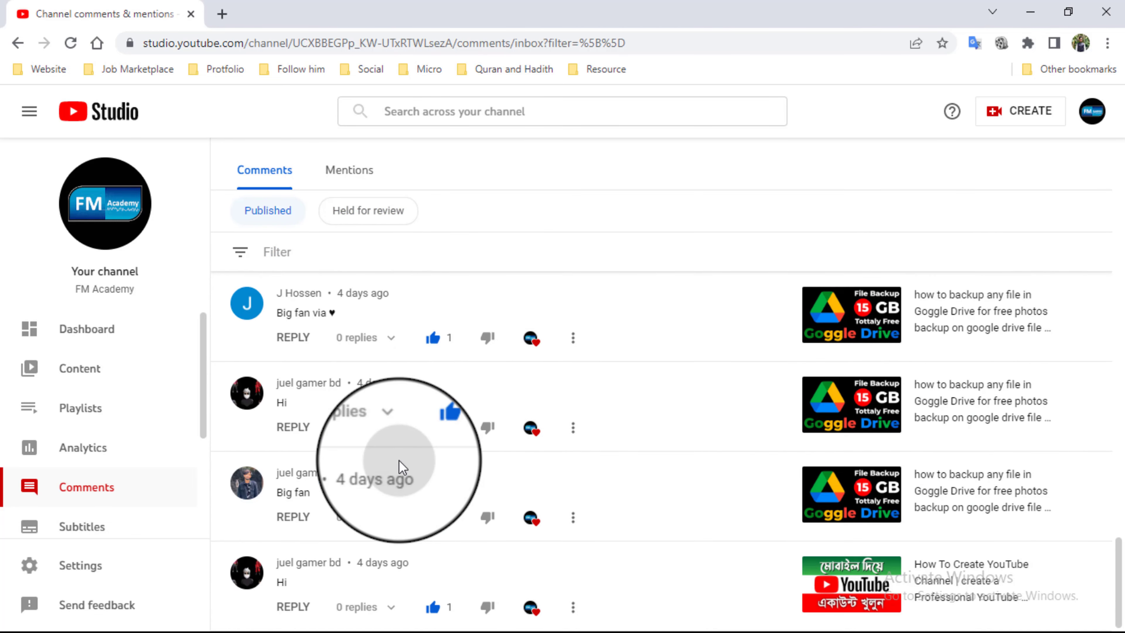
scroll(377, 472, down, 5)
scroll(354, 472, down, 5)
scroll(355, 476, down, 5)
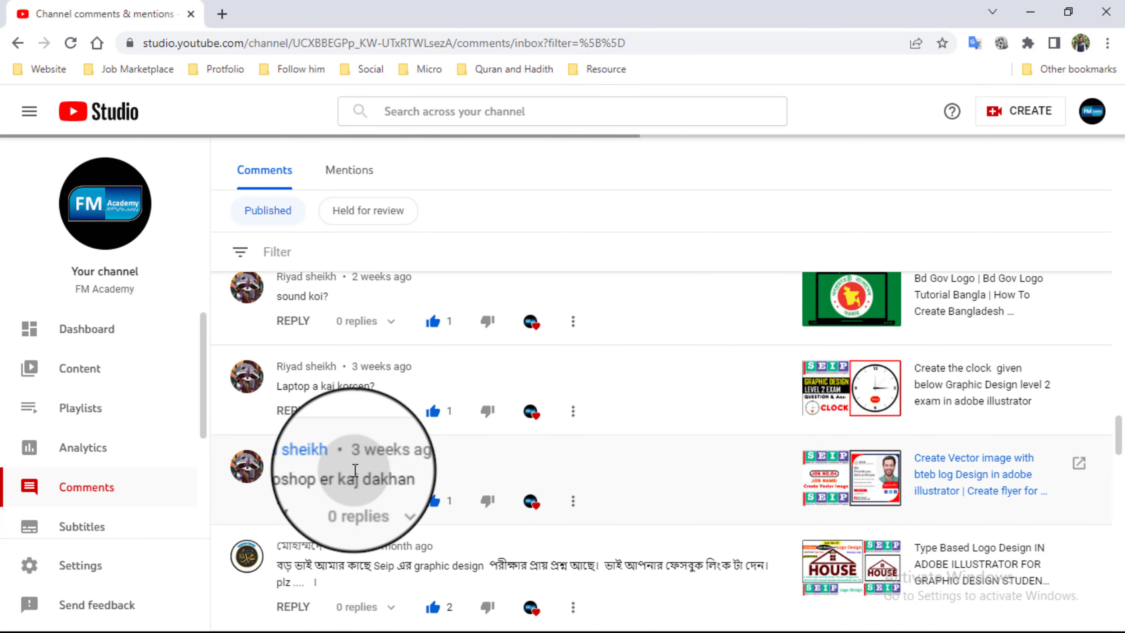
scroll(354, 470, down, 2)
scroll(155, 443, down, 4)
click(95, 405)
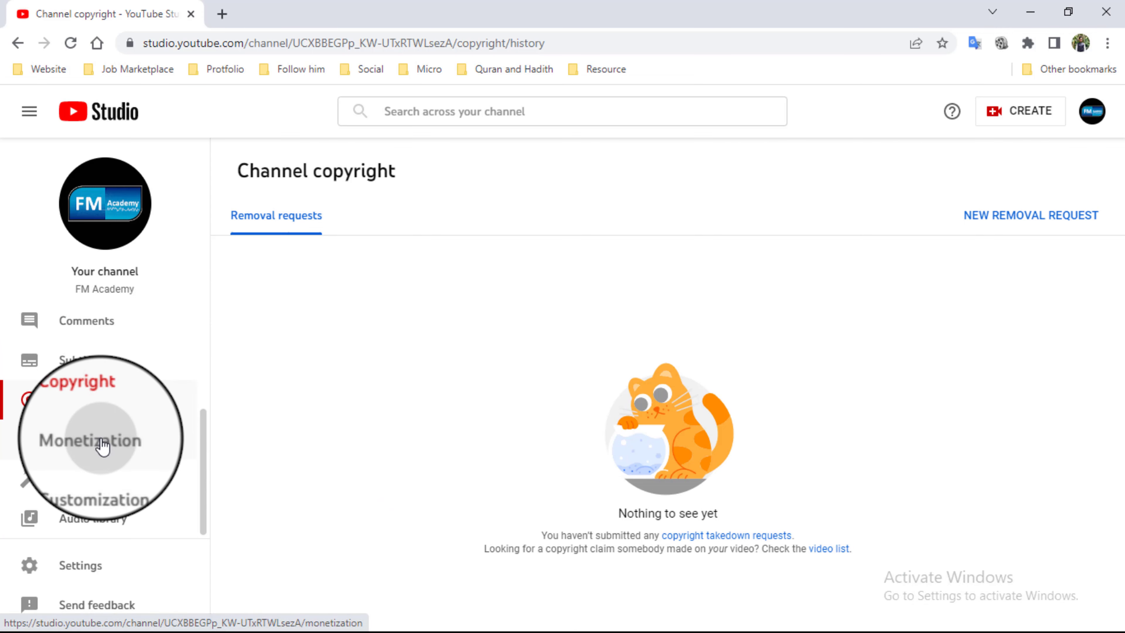
Open Monetization and highlight the 120/1,000 subscribers and 191/4,000 watch-hour requirements.
click(101, 437)
scroll(477, 464, down, 2)
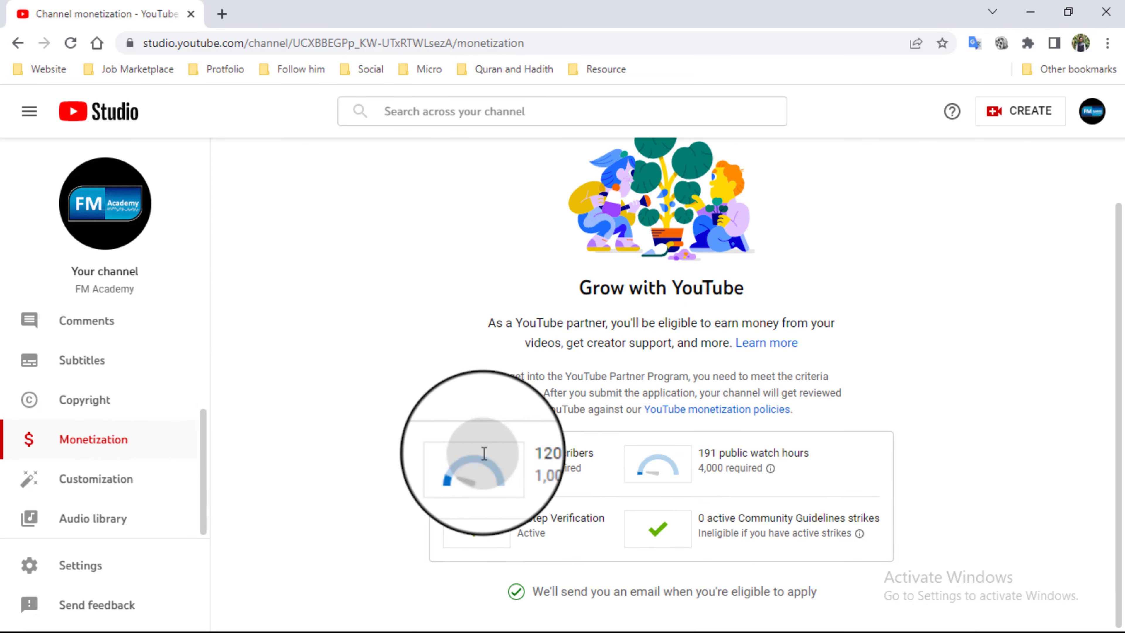
drag(477, 464, 601, 450)
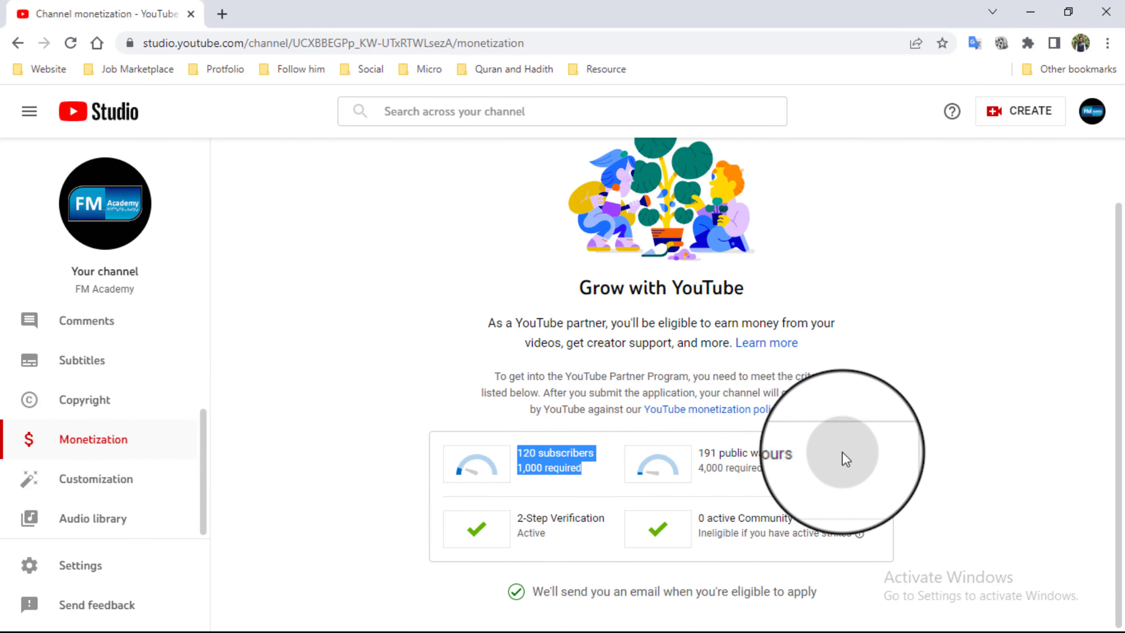
drag(843, 456, 735, 454)
click(1009, 459)
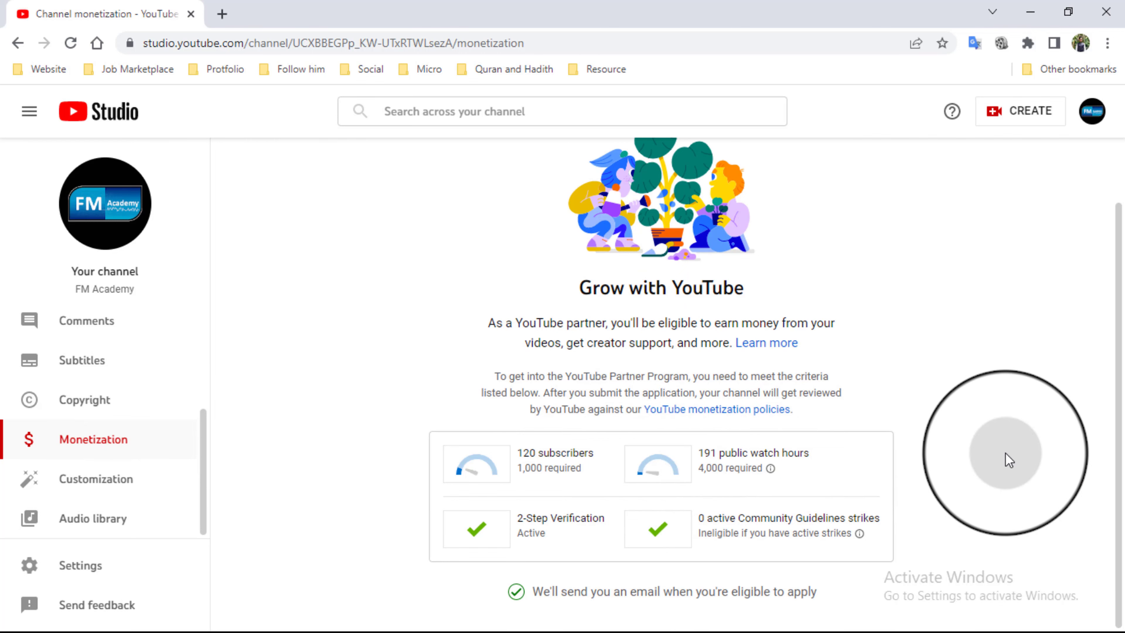
scroll(289, 538, up, 2)
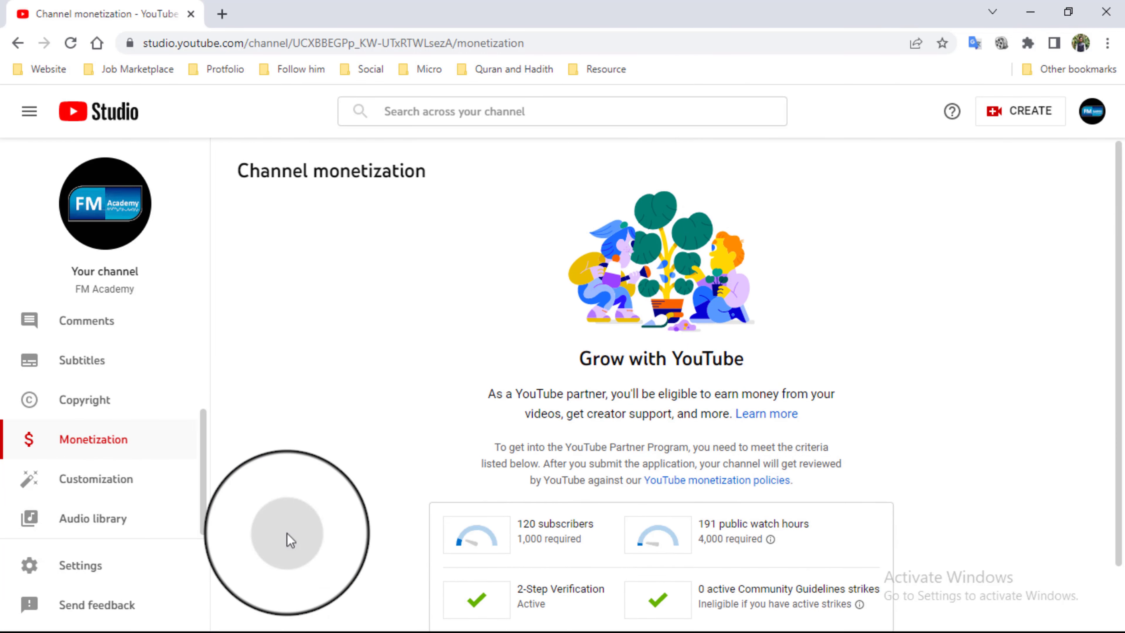
Open the channel settings and review the channel's basic info and keywords.
click(76, 566)
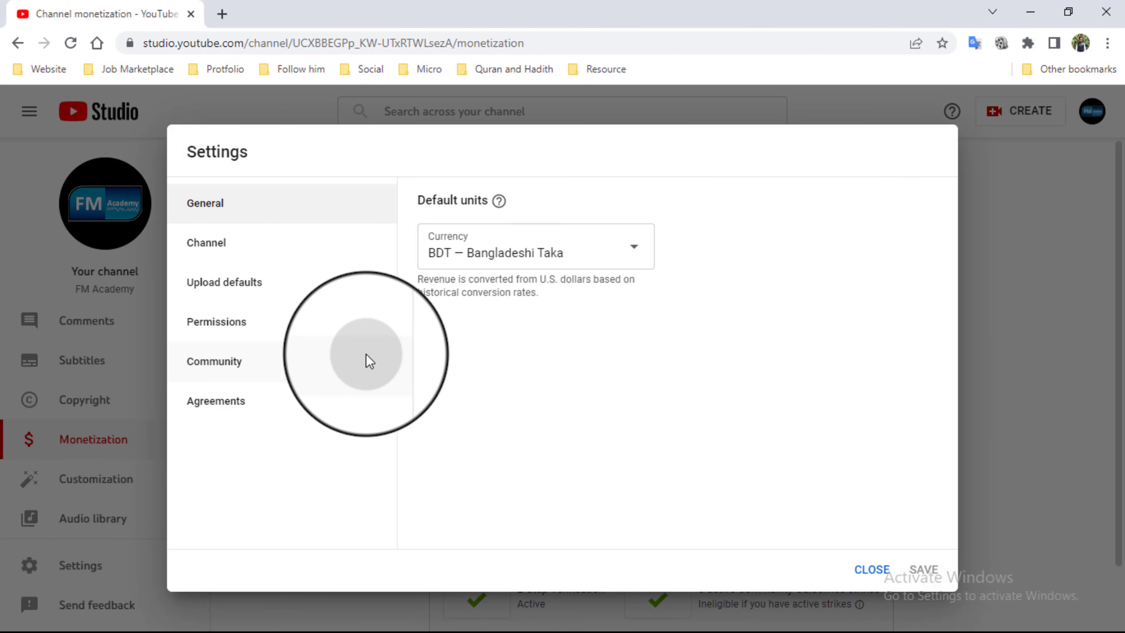
click(232, 243)
scroll(672, 518, down, 3)
scroll(691, 531, down, 2)
scroll(691, 532, up, 5)
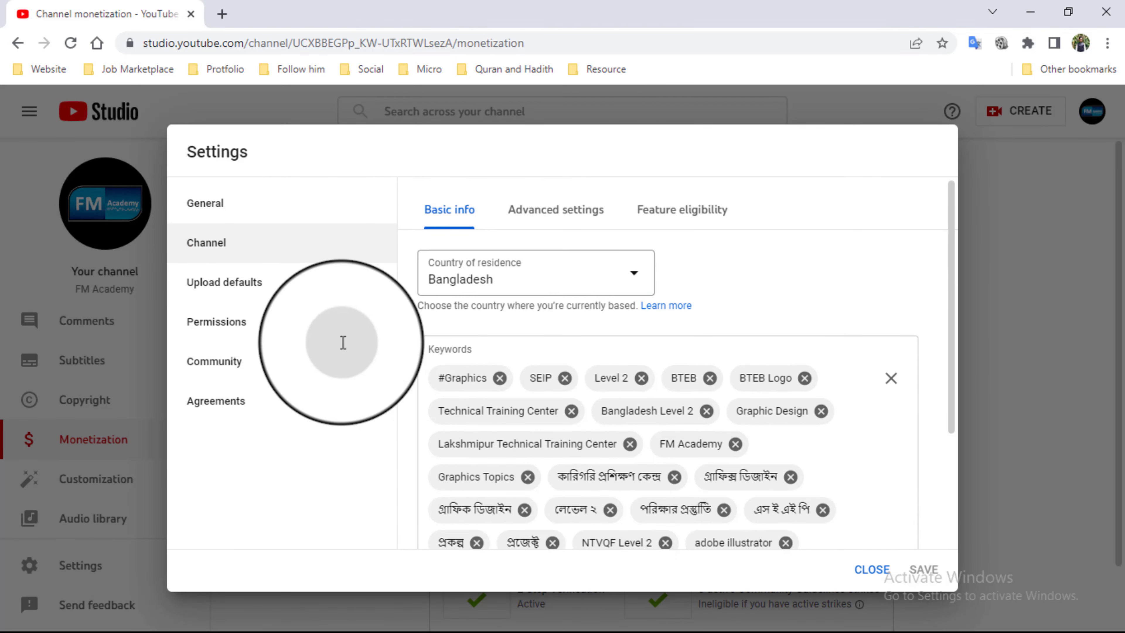
Review the upload defaults for new videos, scrolling through its tags.
click(217, 283)
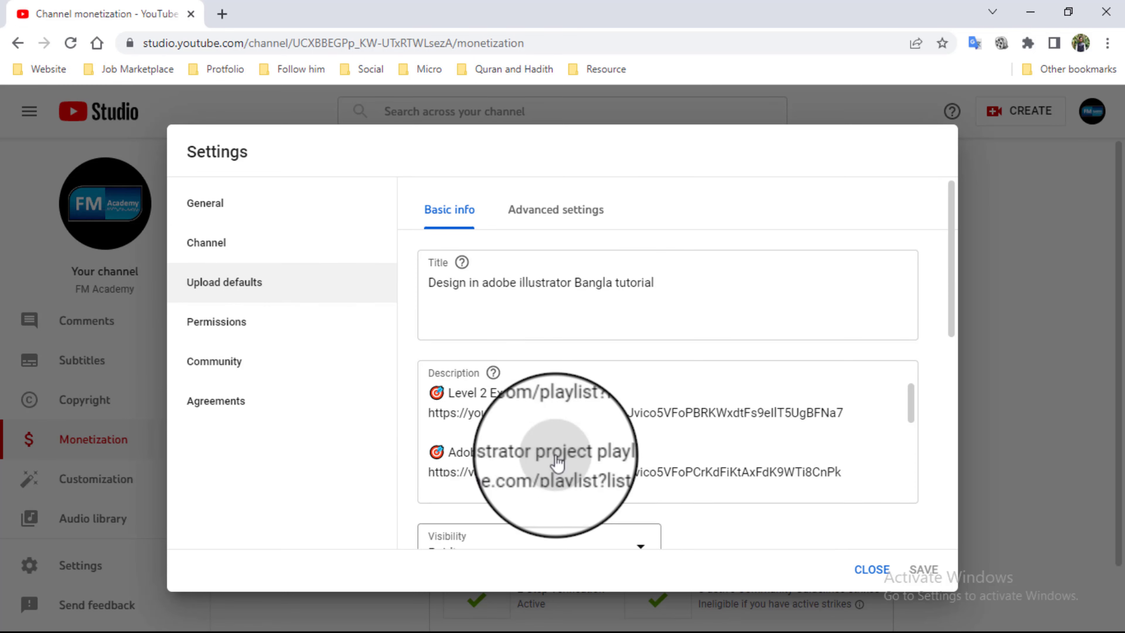
scroll(602, 477, down, 3)
scroll(603, 485, down, 3)
scroll(605, 487, down, 5)
scroll(604, 487, down, 2)
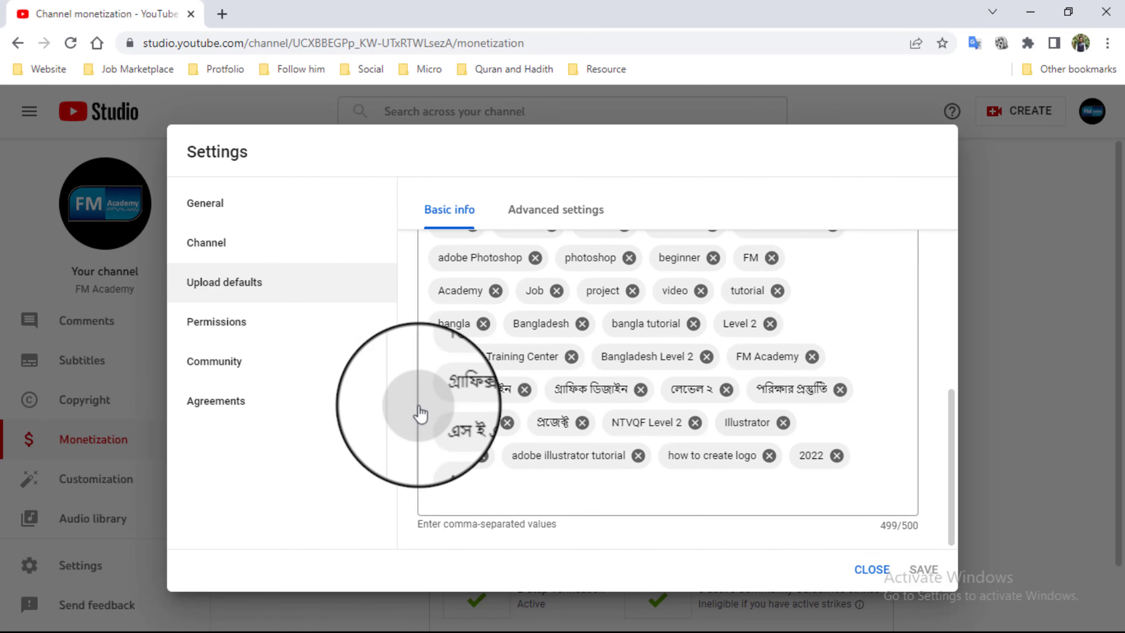
Look over the Permissions, Community and Agreements settings, then close Settings.
click(217, 328)
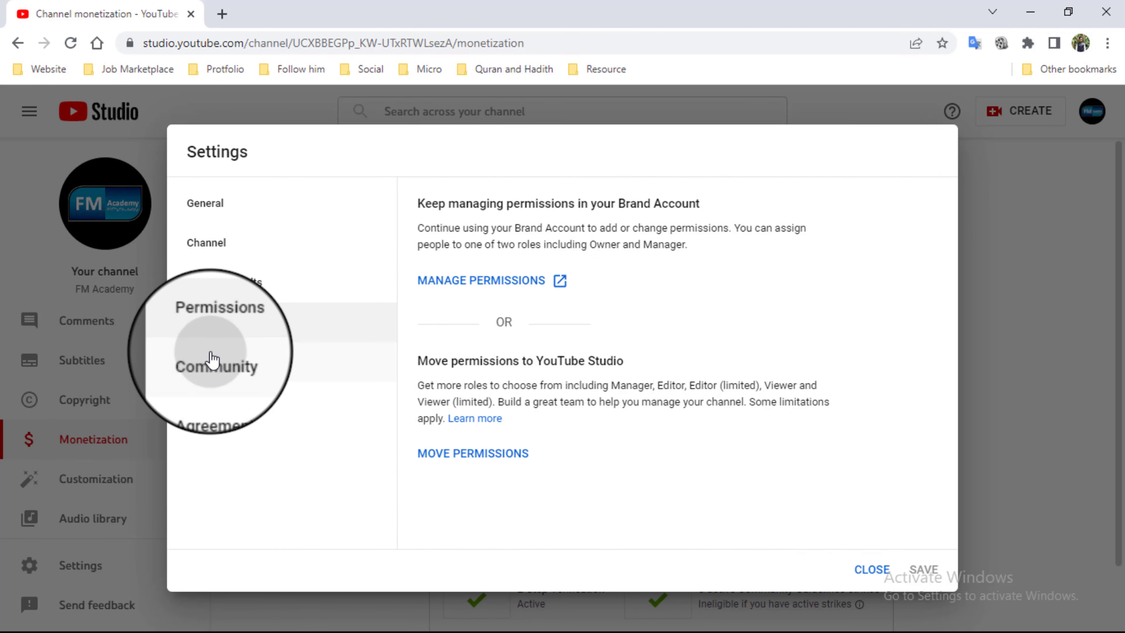
click(212, 360)
click(213, 401)
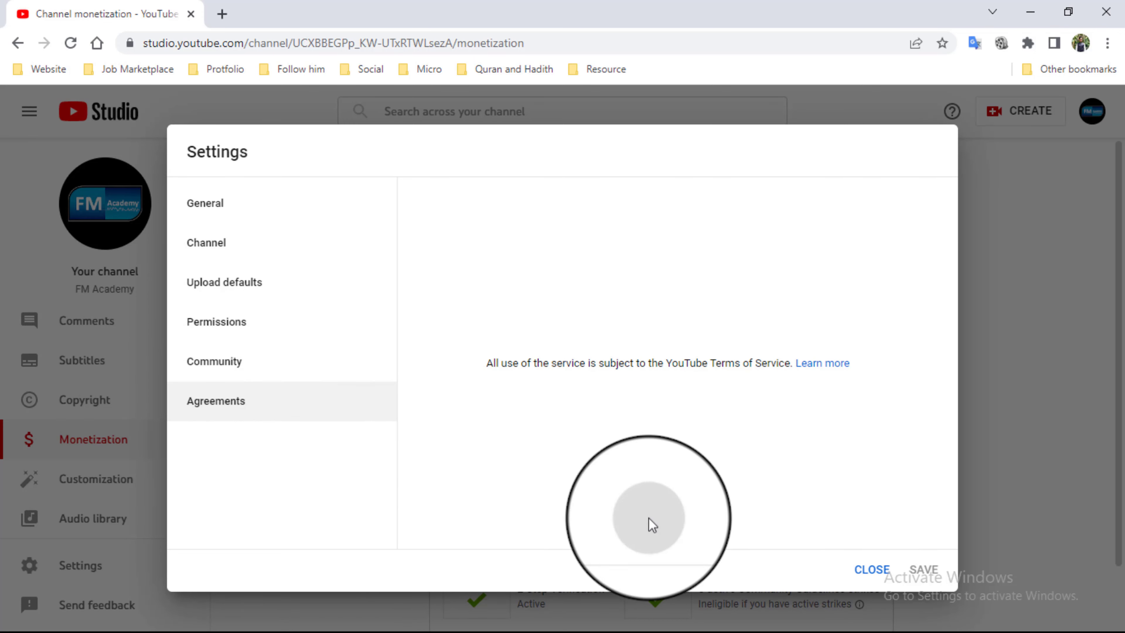
click(870, 568)
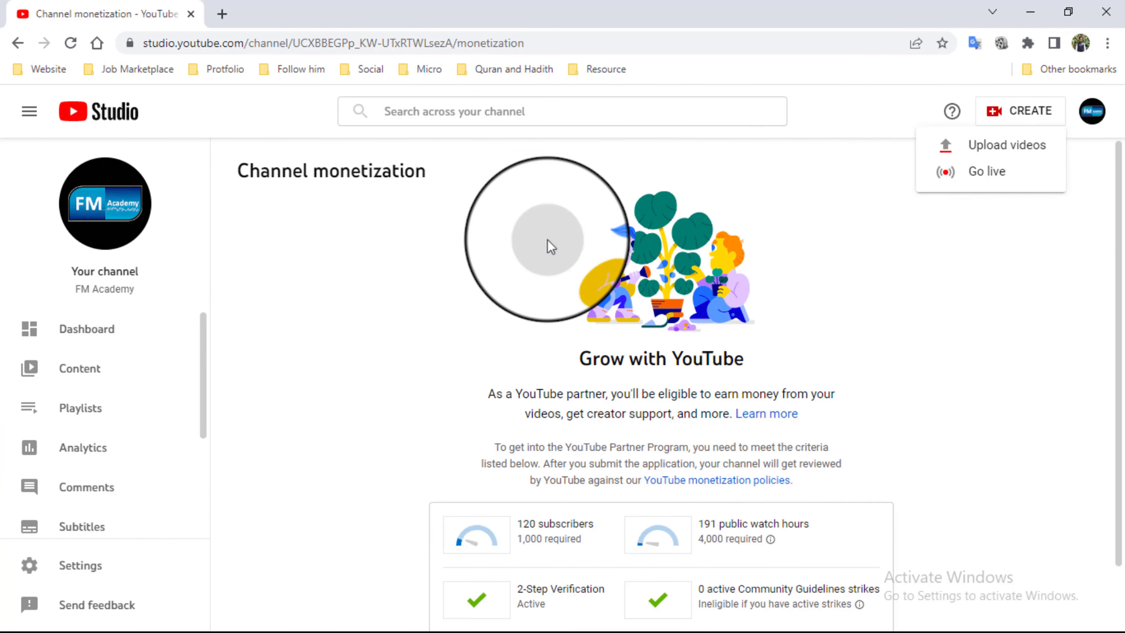
Open the school logo design video's details from Content and review its title.
click(88, 370)
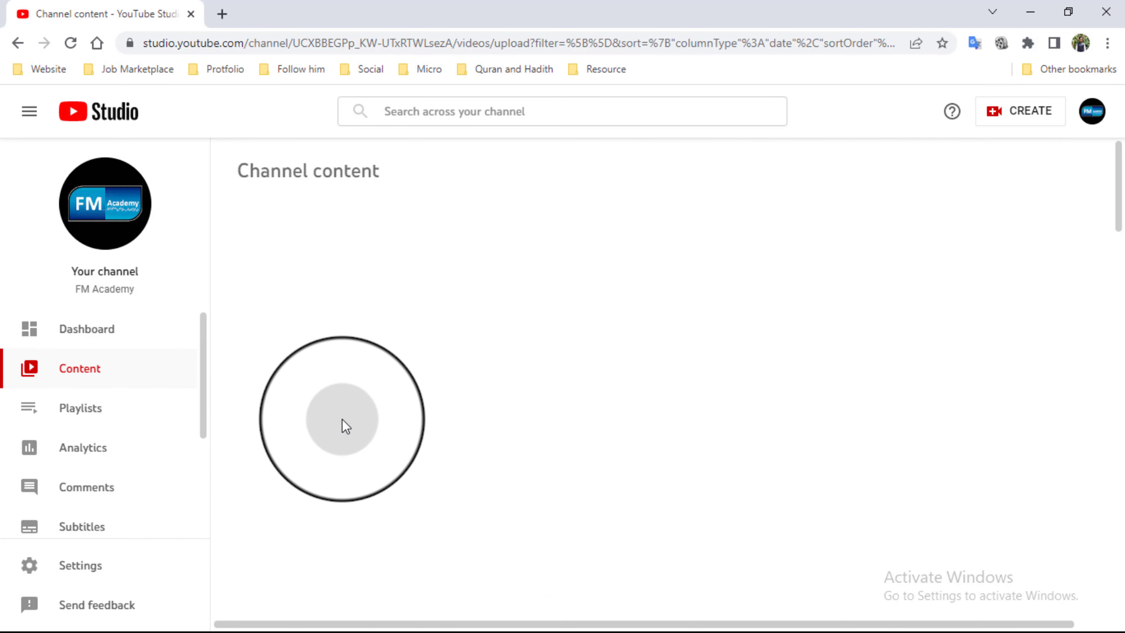
click(389, 437)
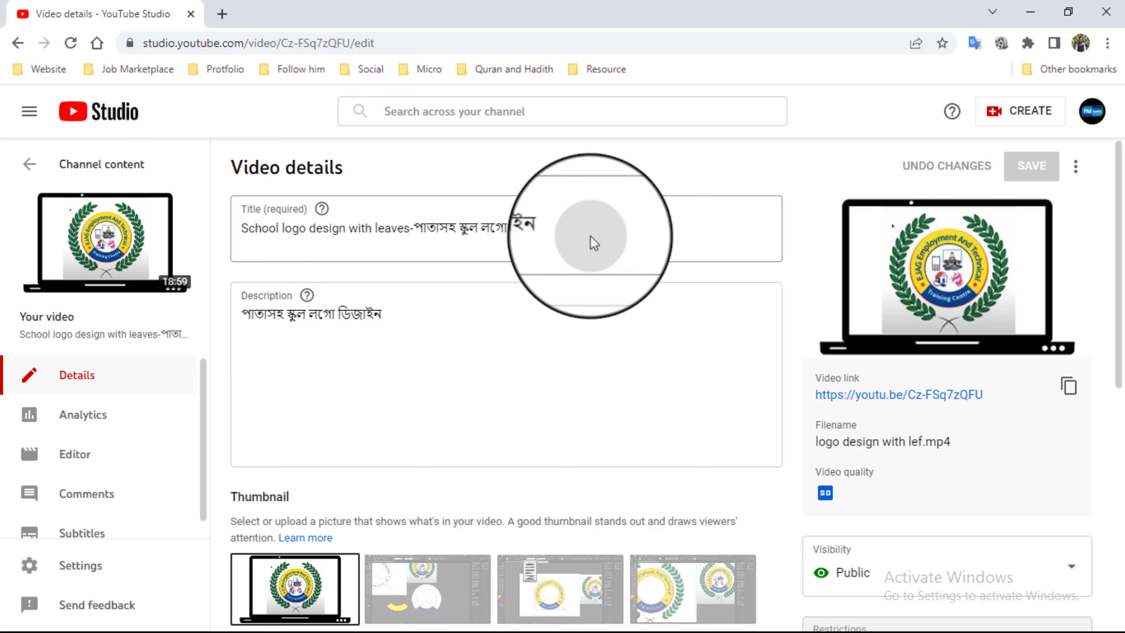
click(593, 241)
scroll(405, 308, down, 1)
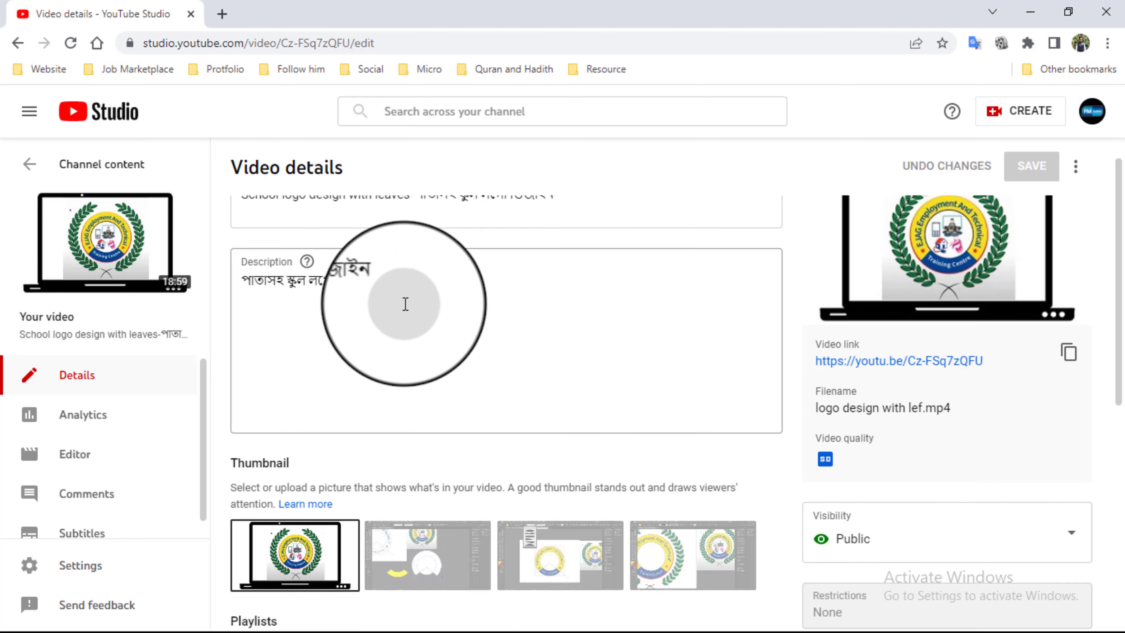
scroll(404, 304, down, 6)
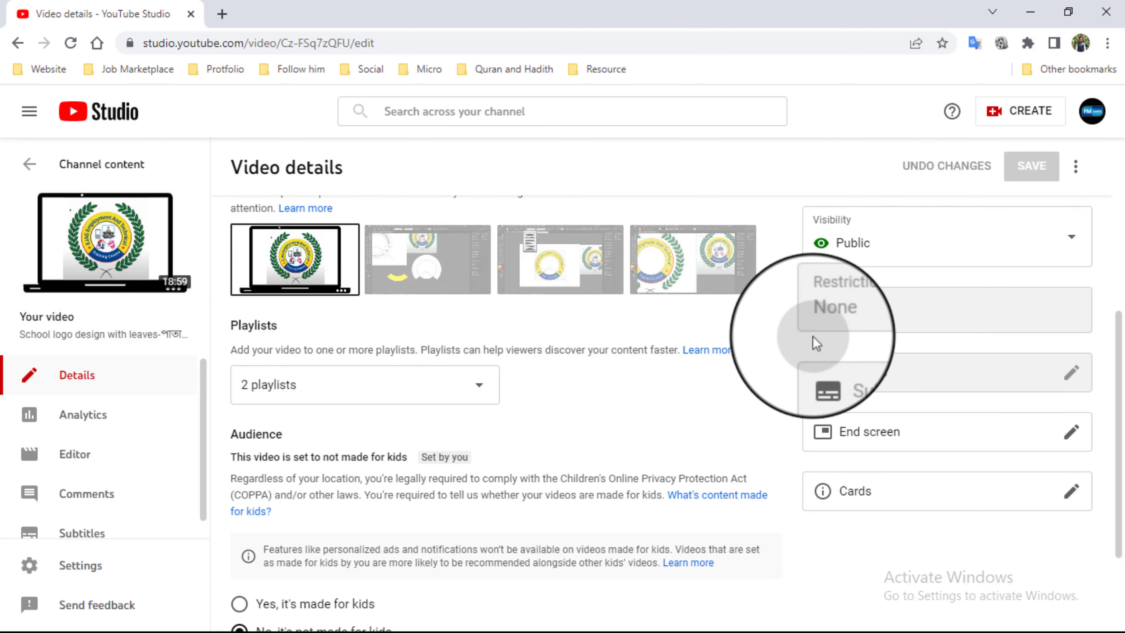
scroll(813, 336, up, 3)
Check the video's Visibility options without changing them, then return to the video list.
click(1073, 405)
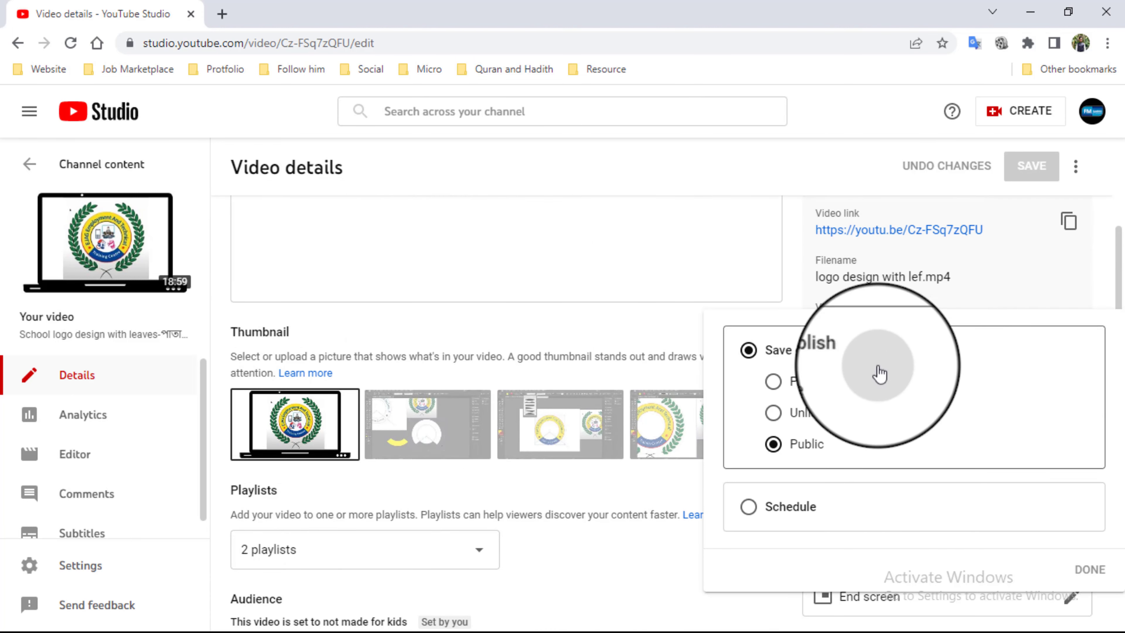
click(633, 330)
scroll(633, 331, down, 3)
scroll(633, 331, down, 3)
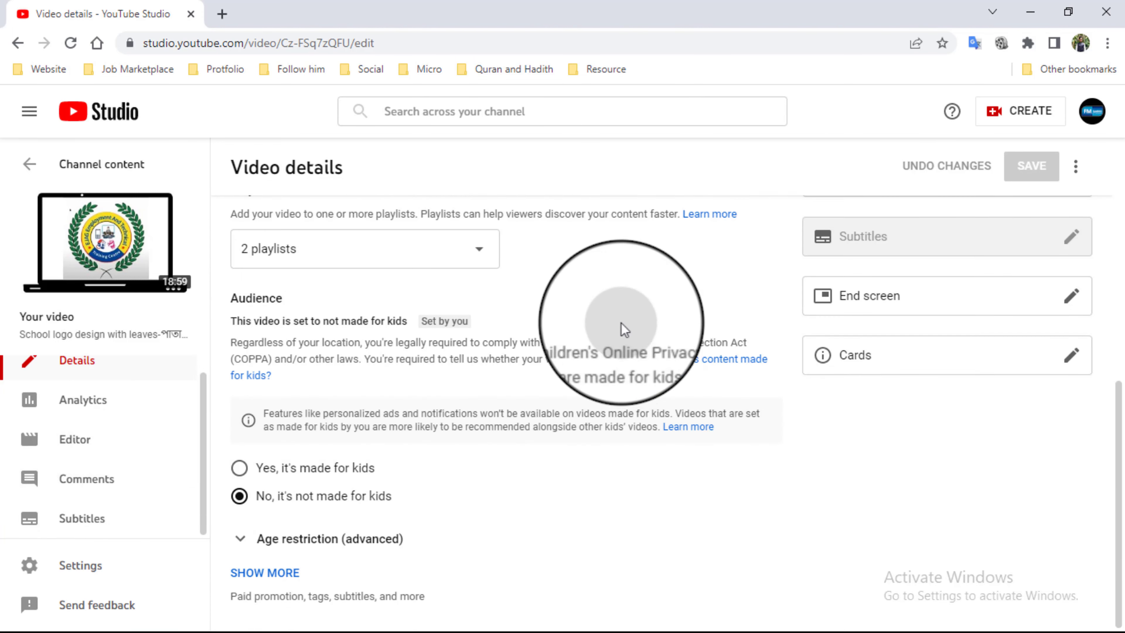
click(29, 164)
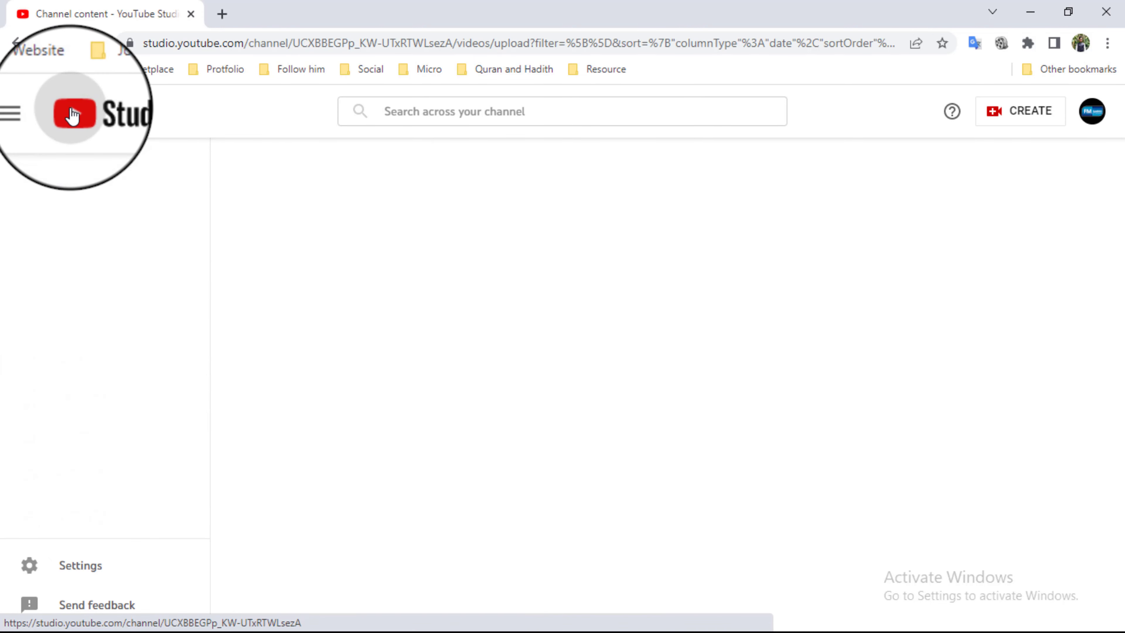
Go back to the dashboard and open the channel Analytics overview.
click(73, 114)
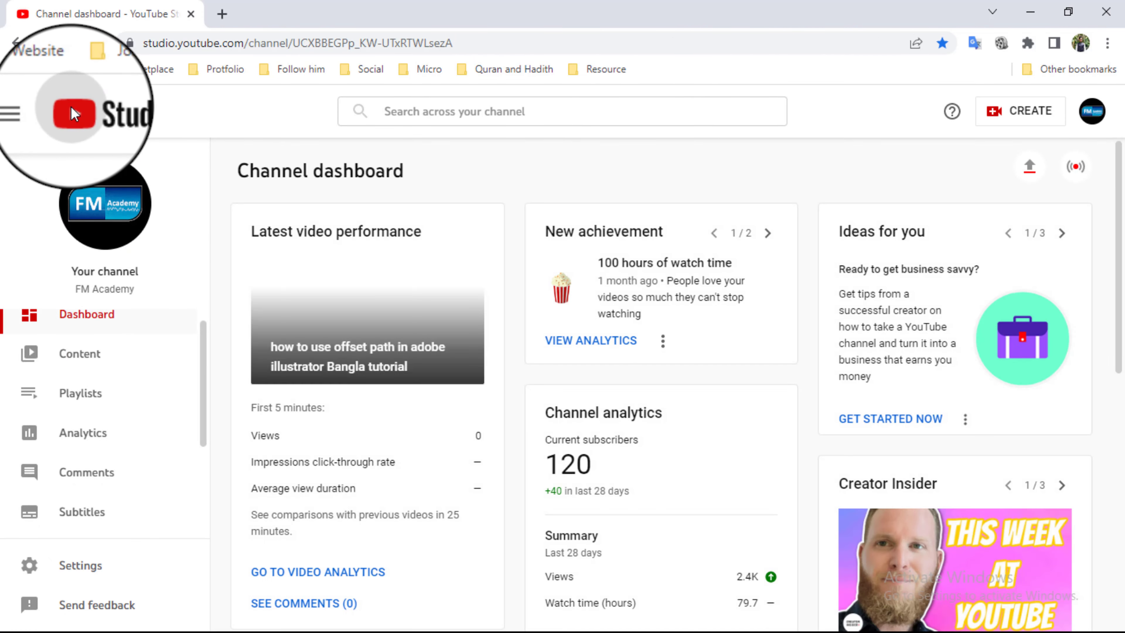
scroll(73, 114, down, 3)
click(59, 438)
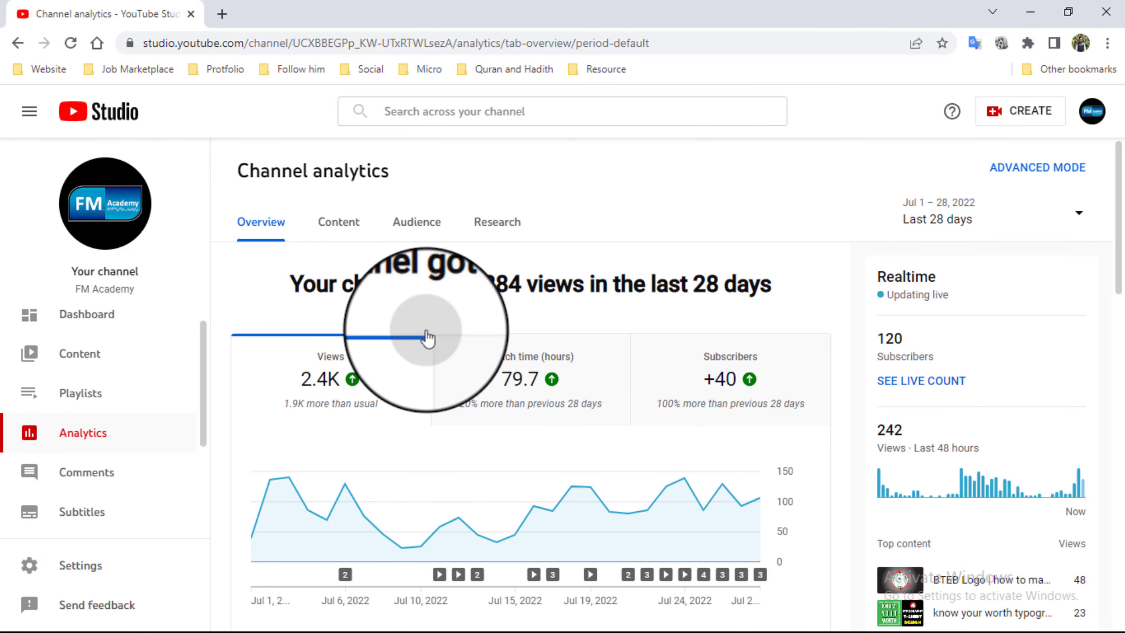
Open the Advanced mode analytics and limit the report to the last 7 days.
click(1060, 168)
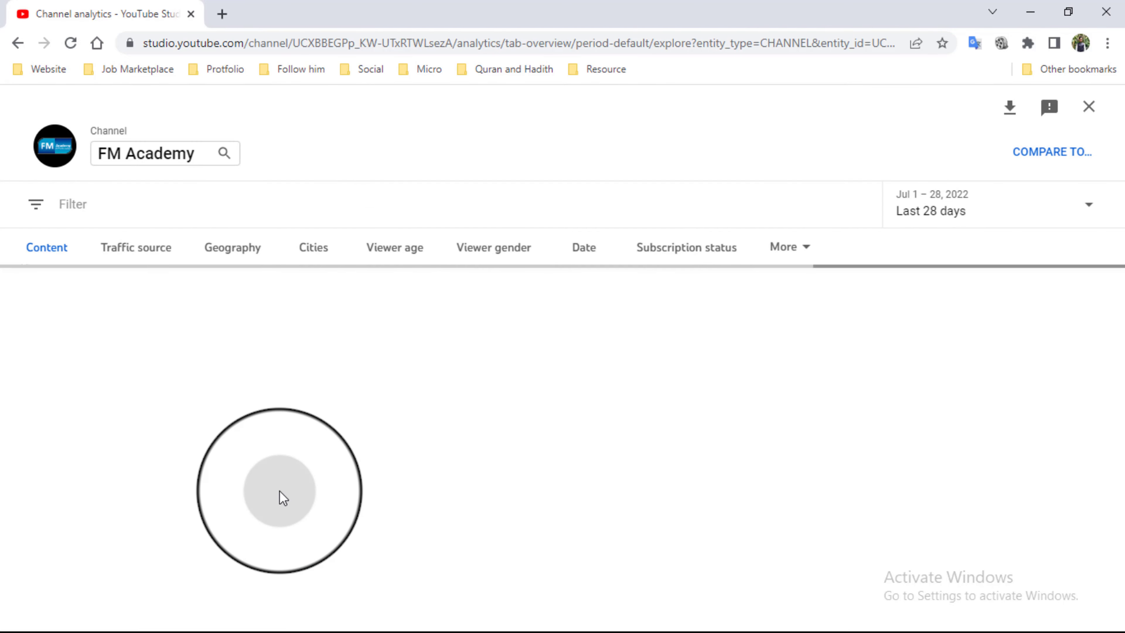
click(1087, 208)
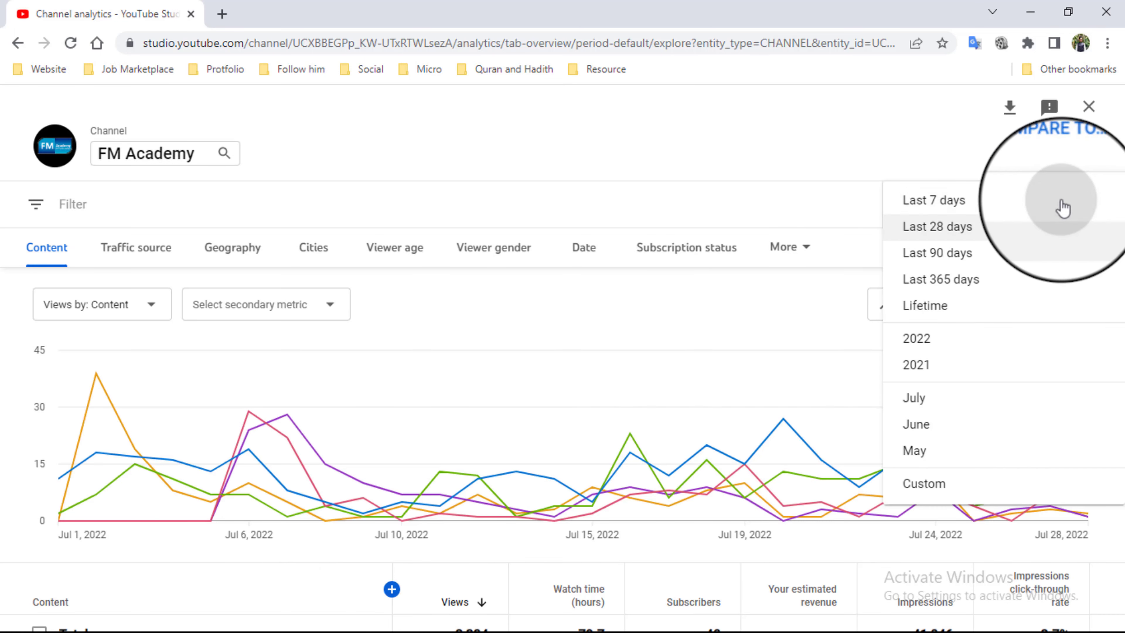
click(934, 199)
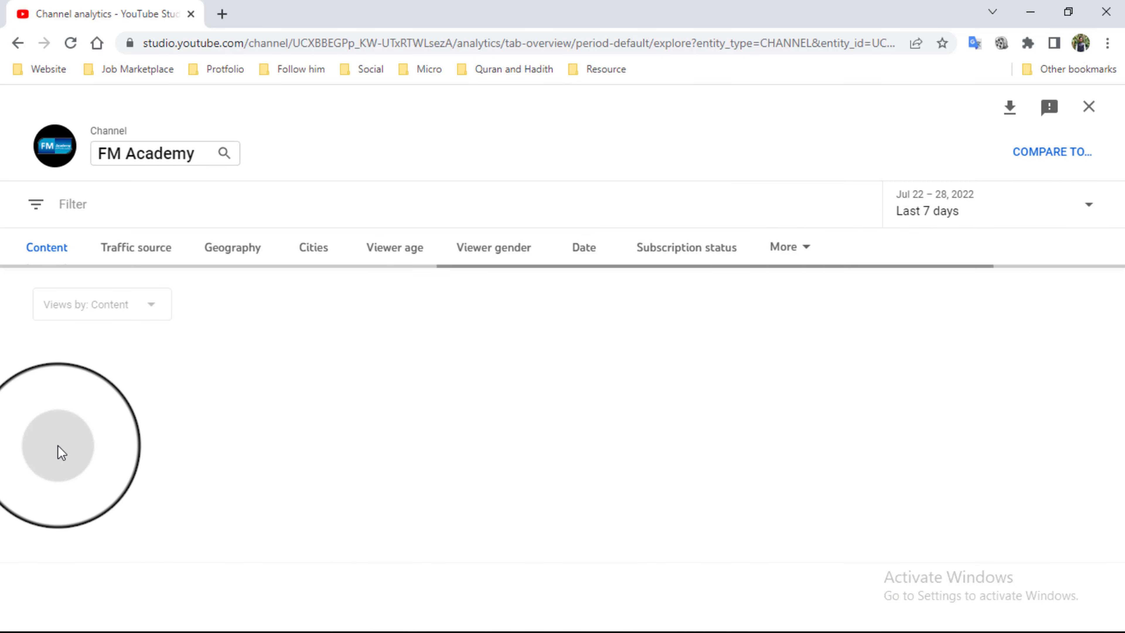
scroll(510, 520, down, 2)
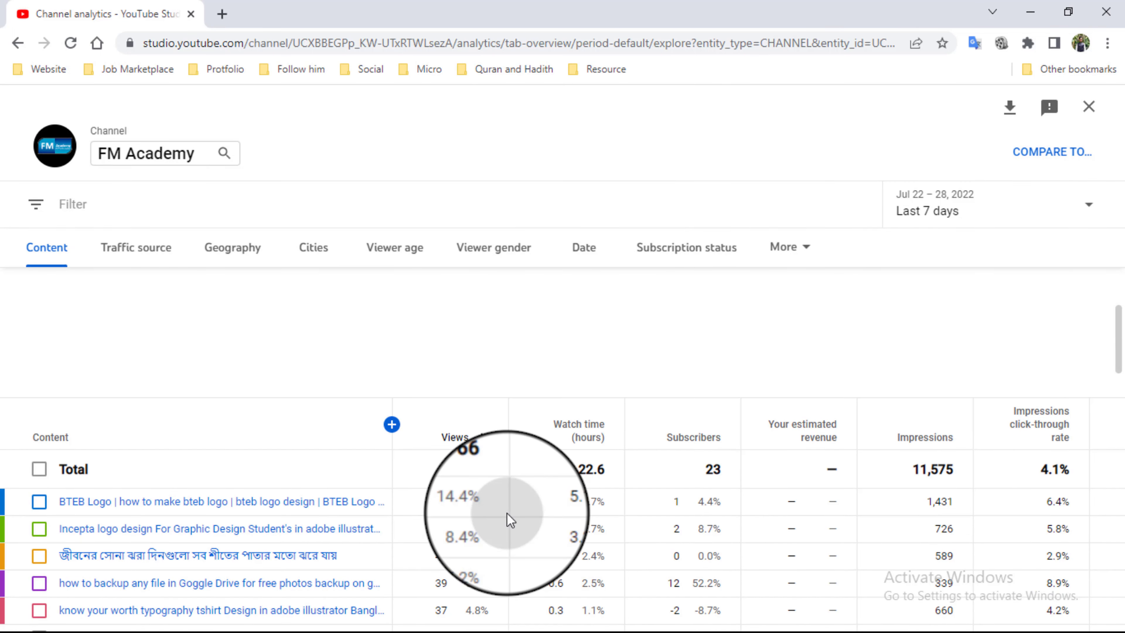
scroll(510, 519, down, 3)
scroll(509, 516, up, 3)
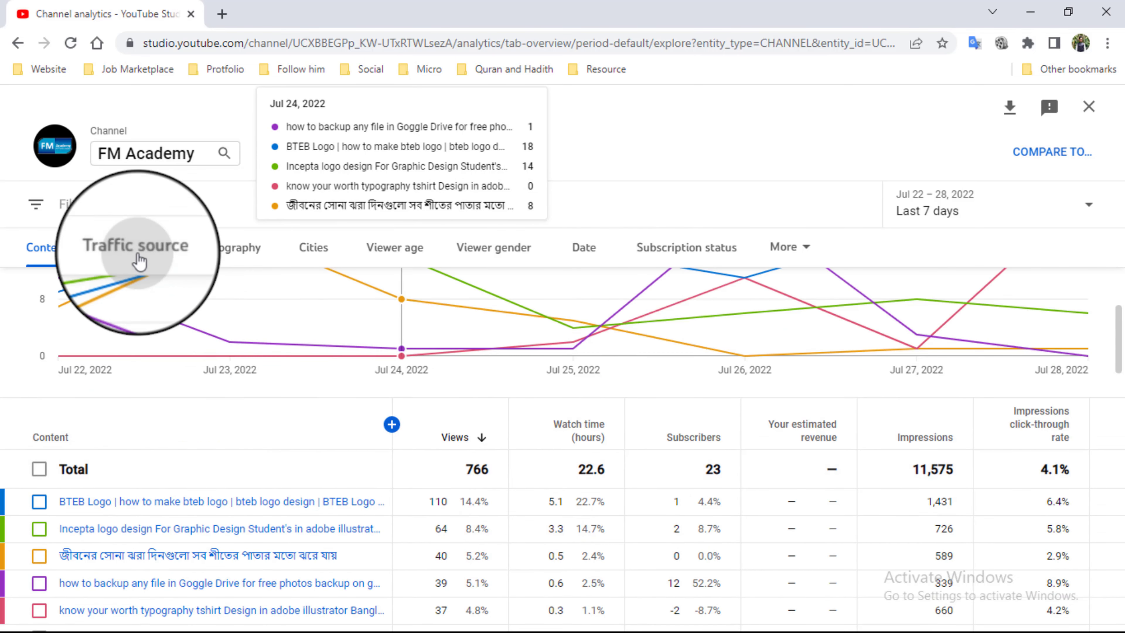
Break views down by traffic source, geography (bar chart), city, gender, date and subscription status.
click(126, 249)
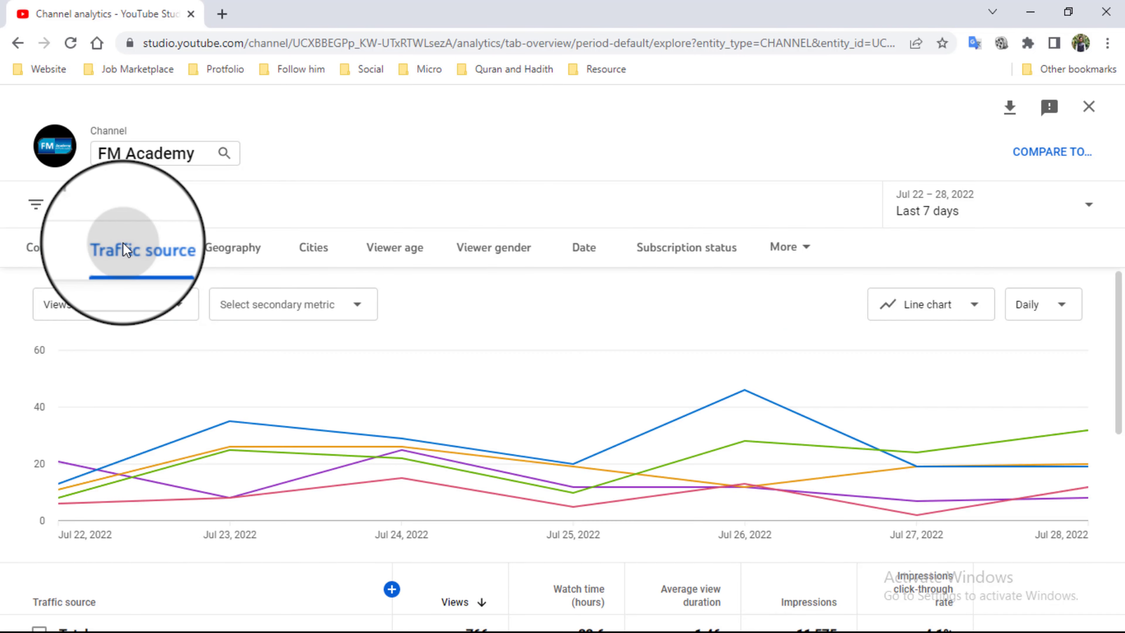
click(240, 251)
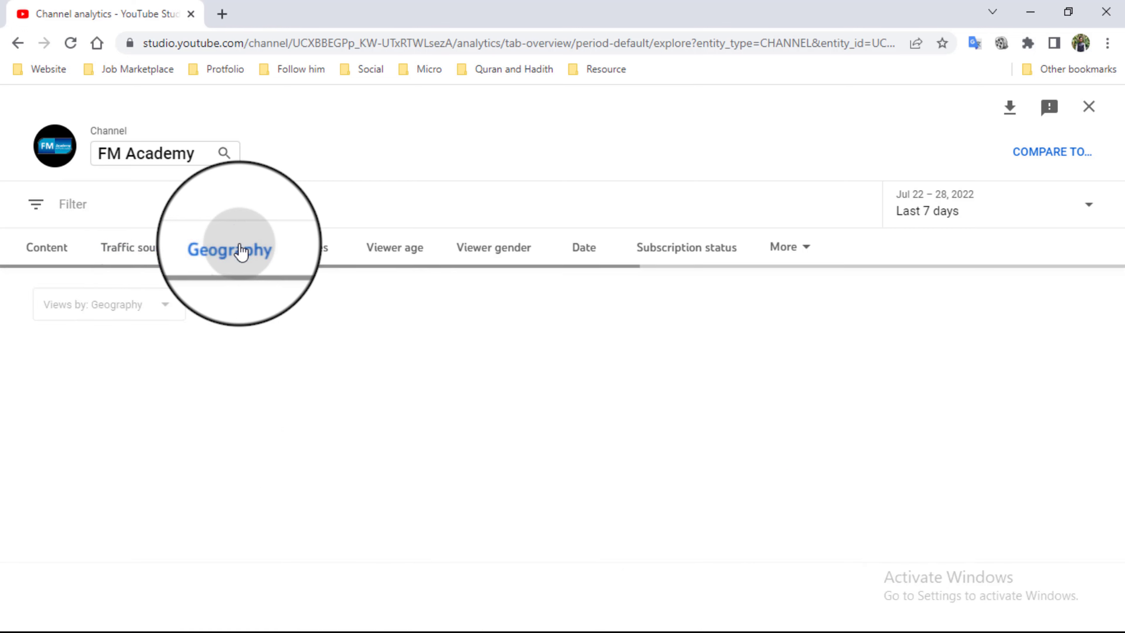
click(974, 306)
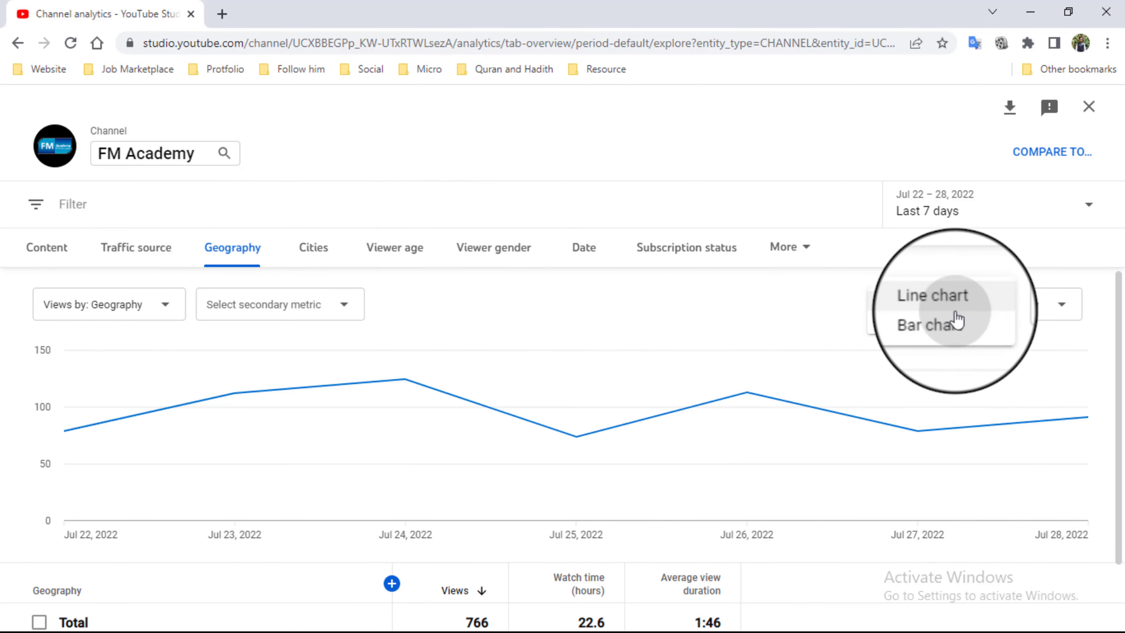
click(916, 323)
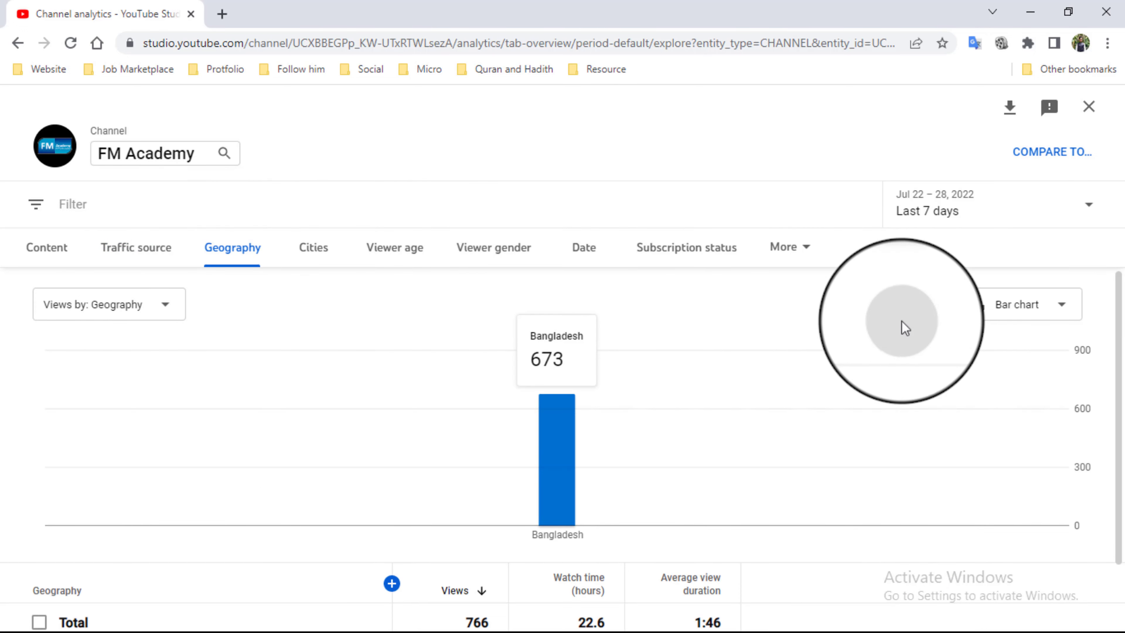
click(310, 245)
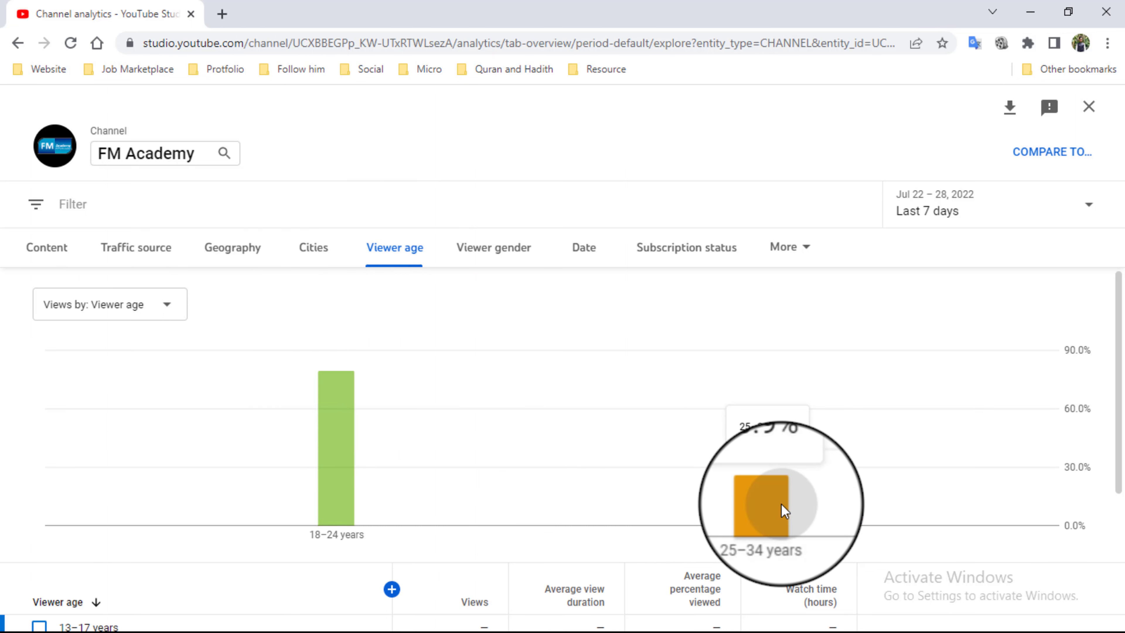
click(492, 250)
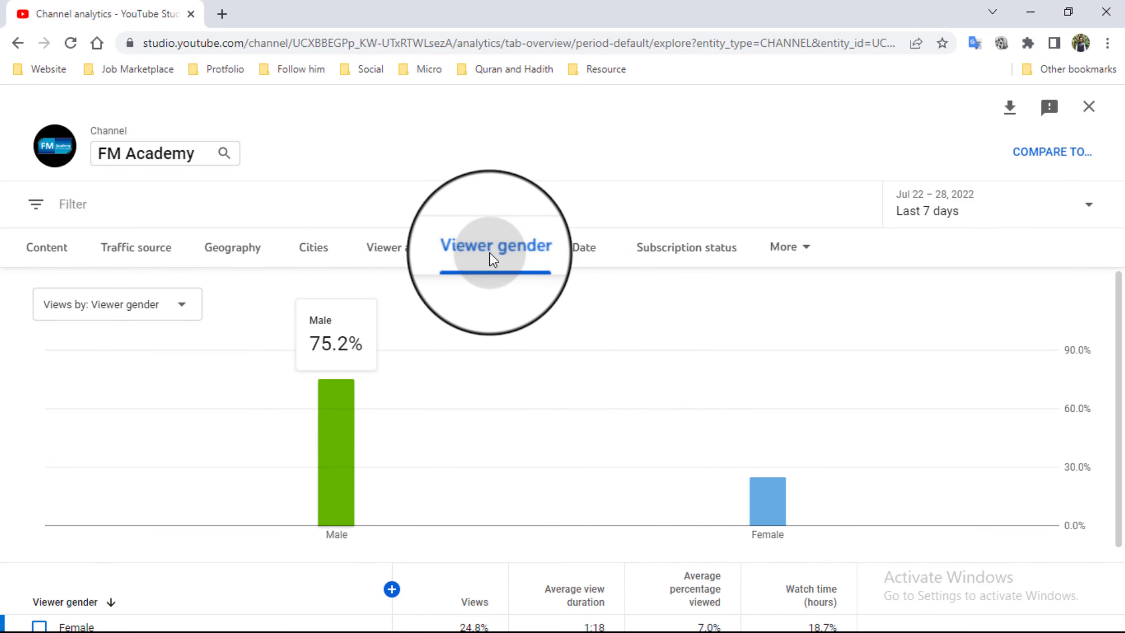
mouse_move(762, 504)
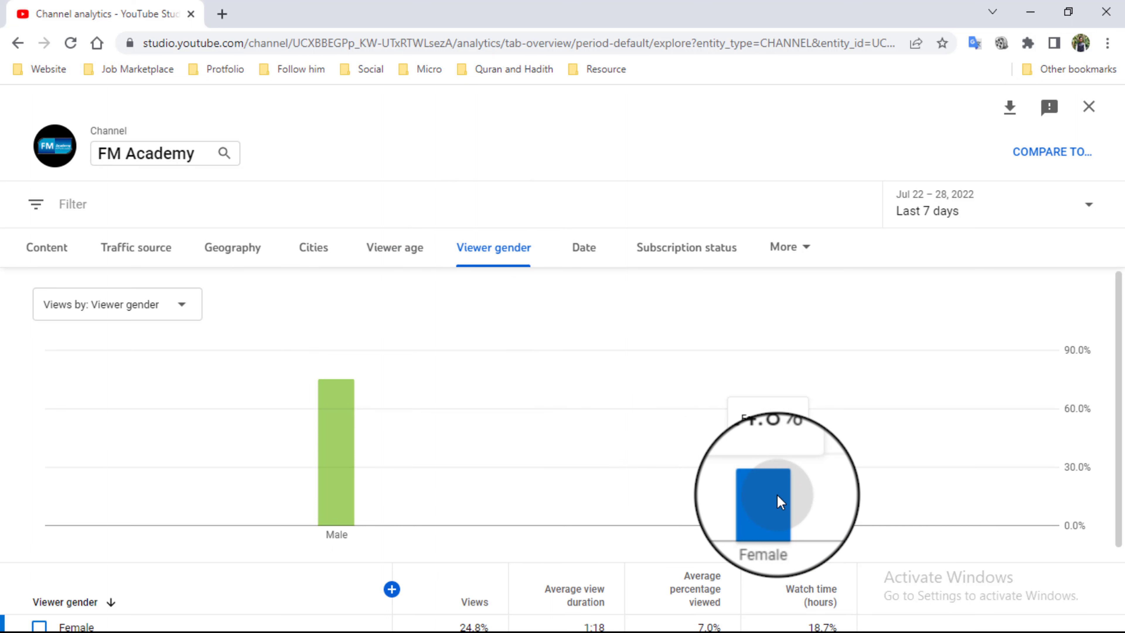
click(580, 252)
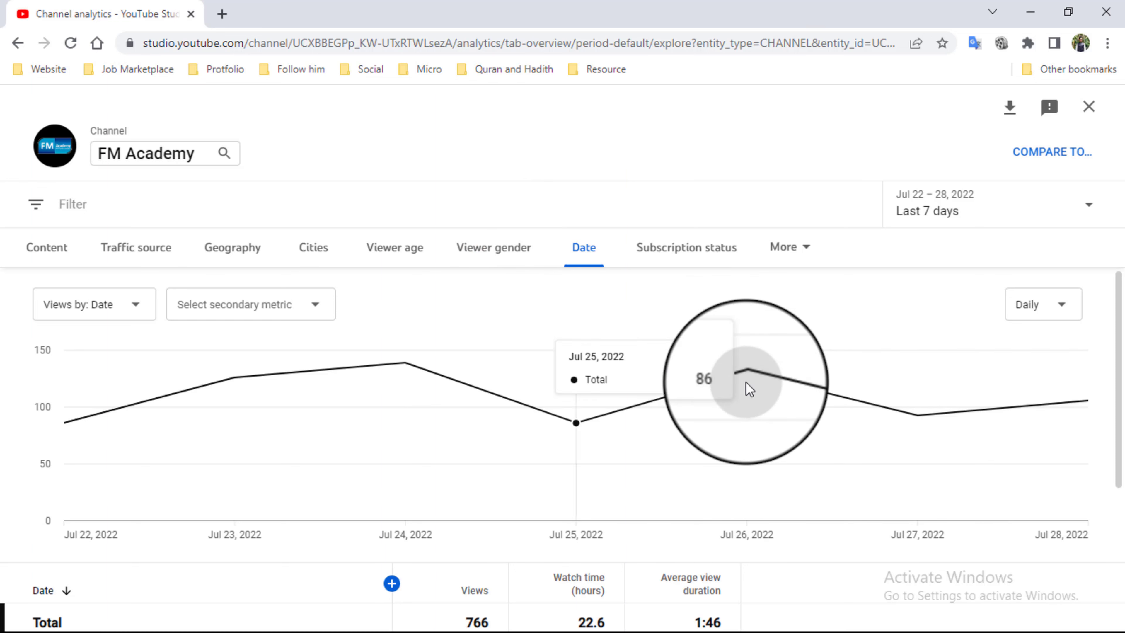
click(659, 261)
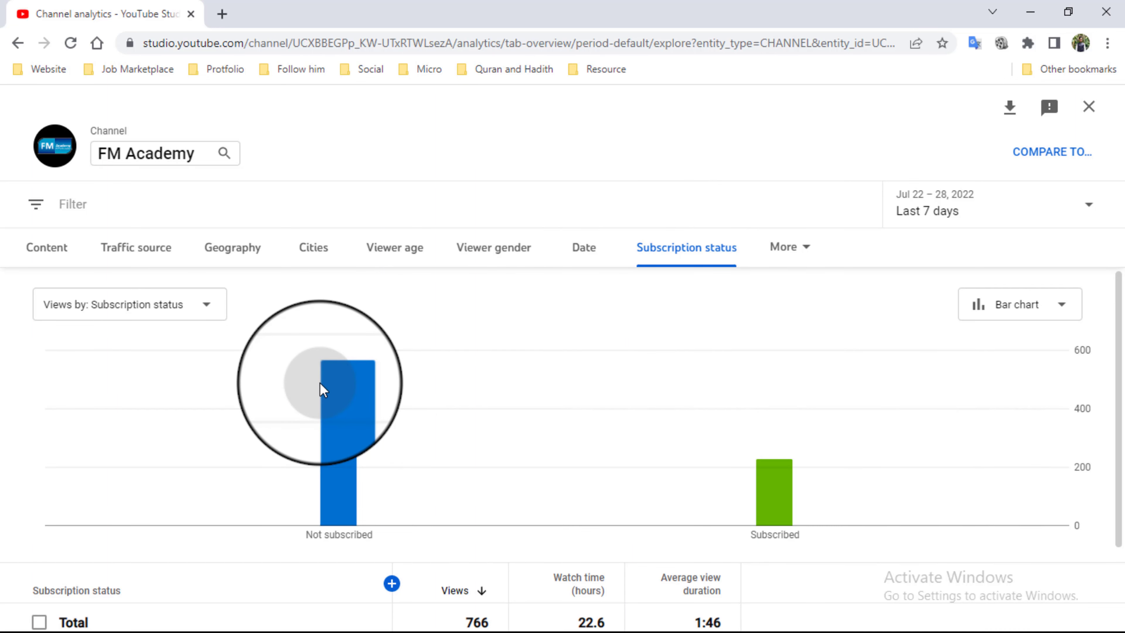
Return to the traffic source breakdown, then show views by individual video content.
scroll(320, 385, down, 2)
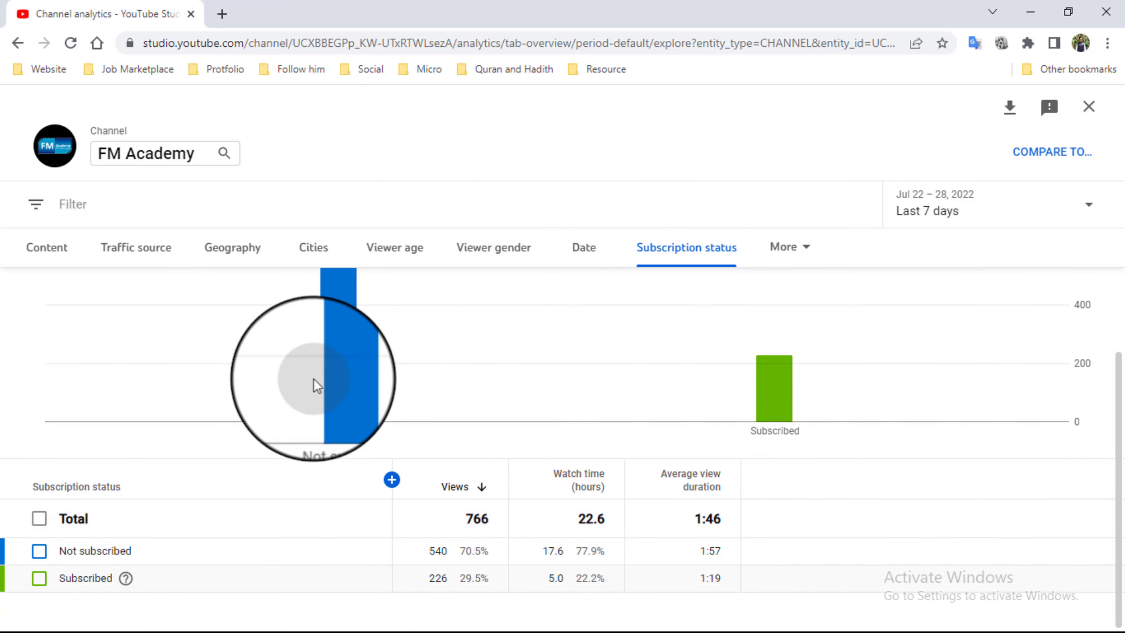
click(132, 261)
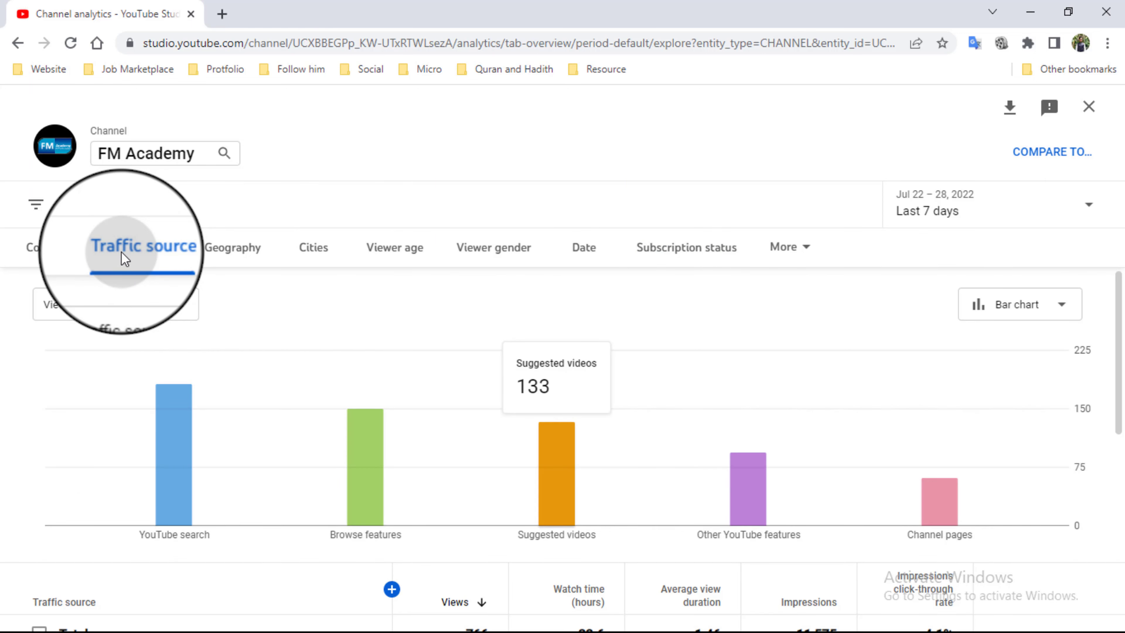
click(49, 253)
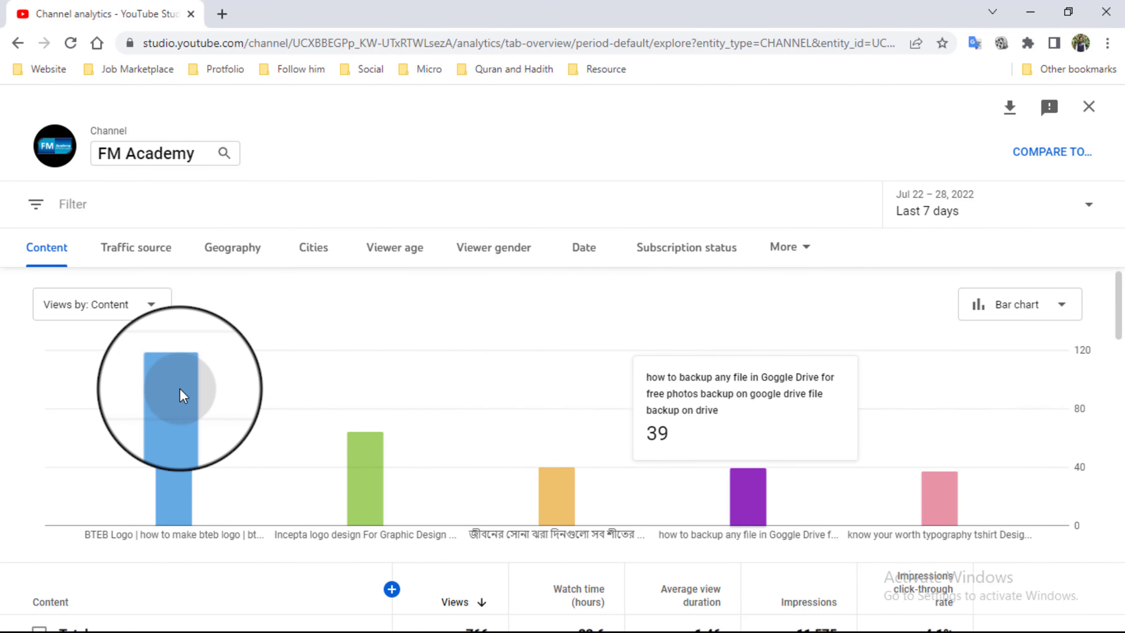
Switch the per-video views report to the last 28 days.
click(977, 204)
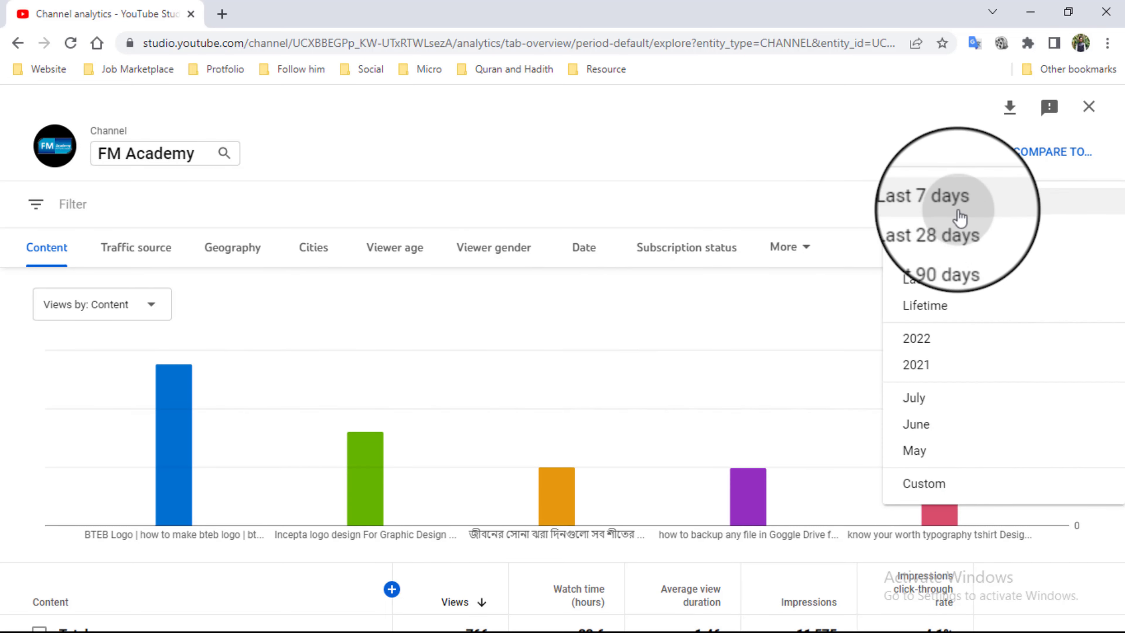
click(961, 225)
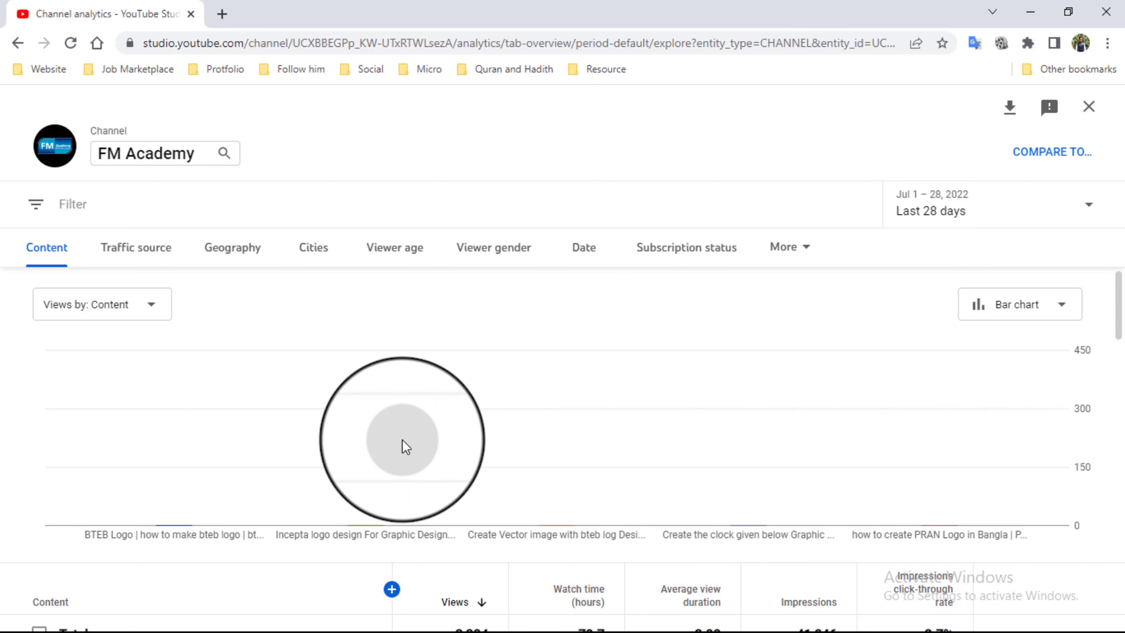
click(1016, 304)
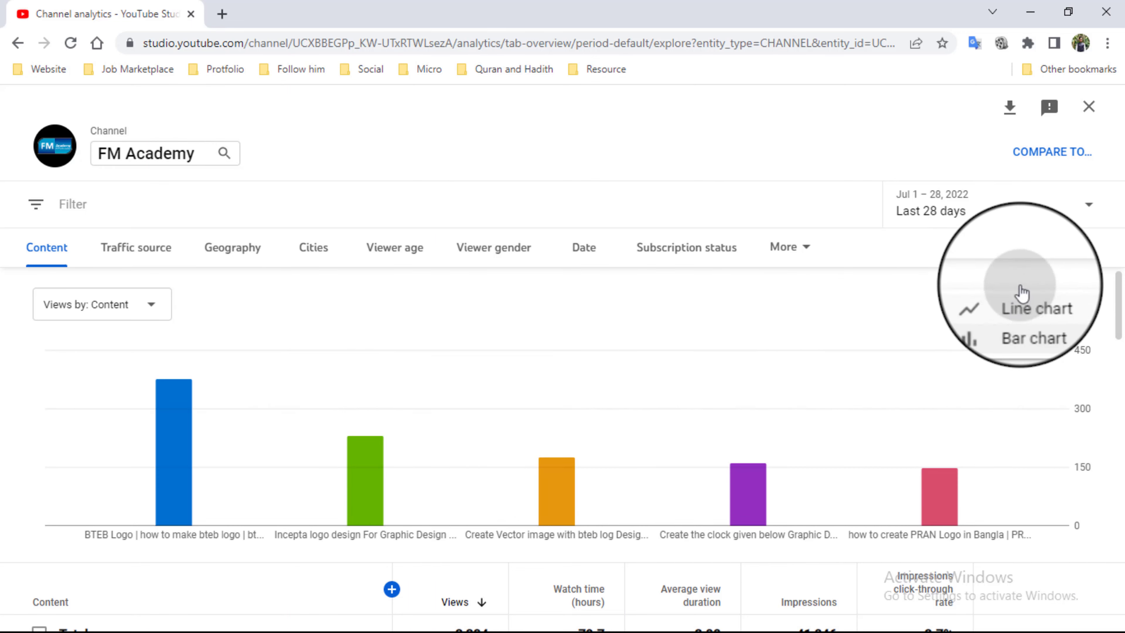
click(1036, 213)
Change the date range to the last 90 days, Apr 30 – Jul 28, 2022.
click(1054, 205)
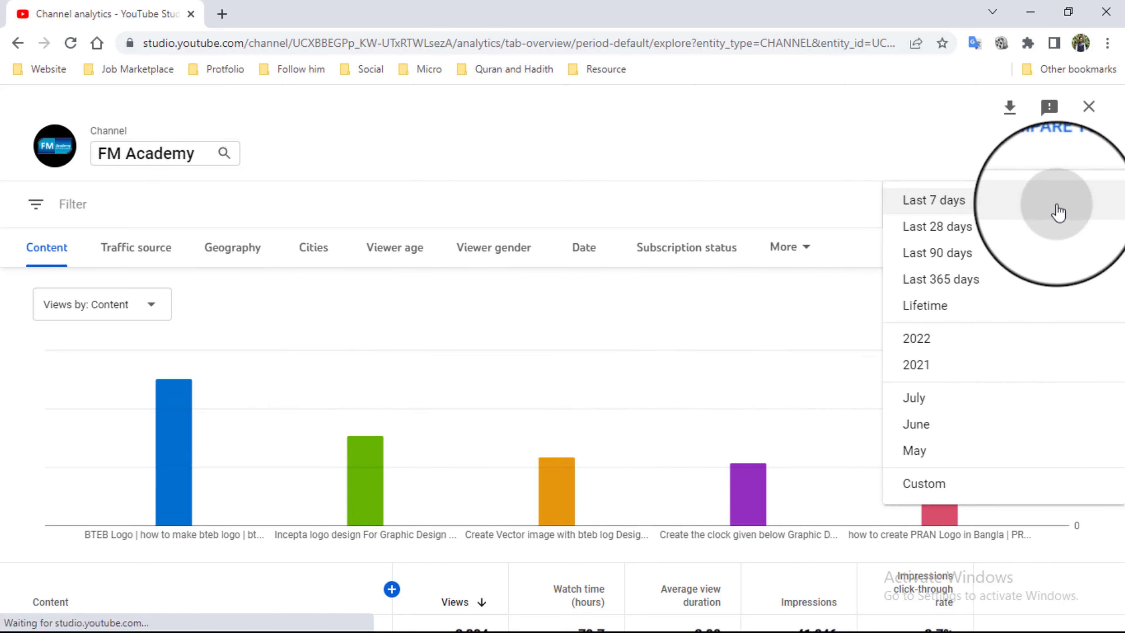
click(1051, 197)
click(1017, 207)
click(936, 254)
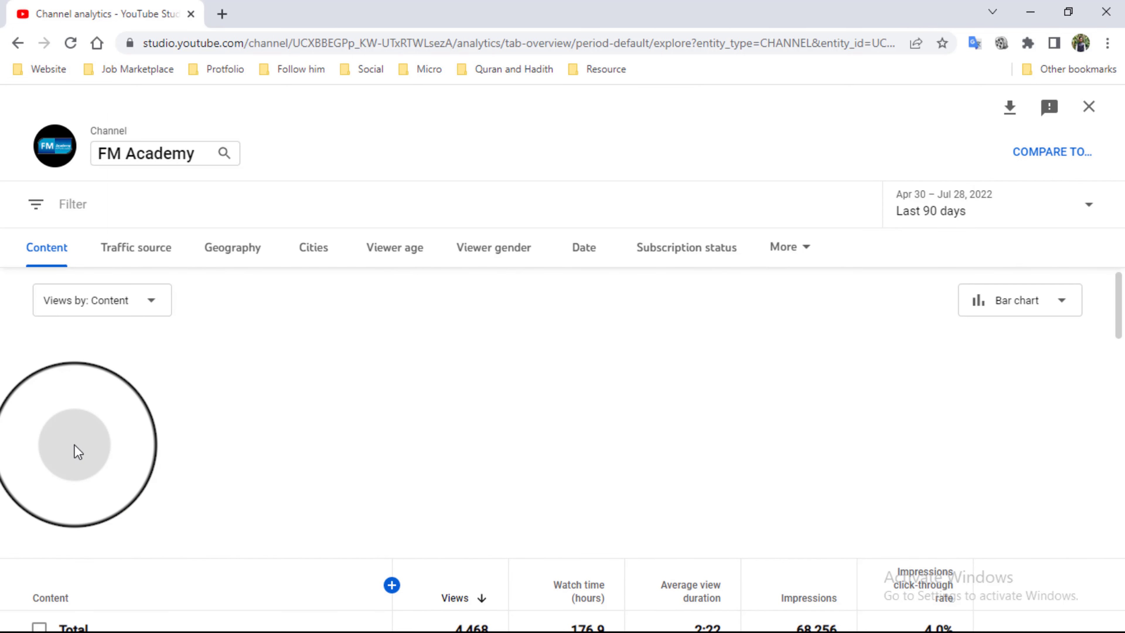
scroll(78, 451, down, 4)
scroll(74, 444, up, 4)
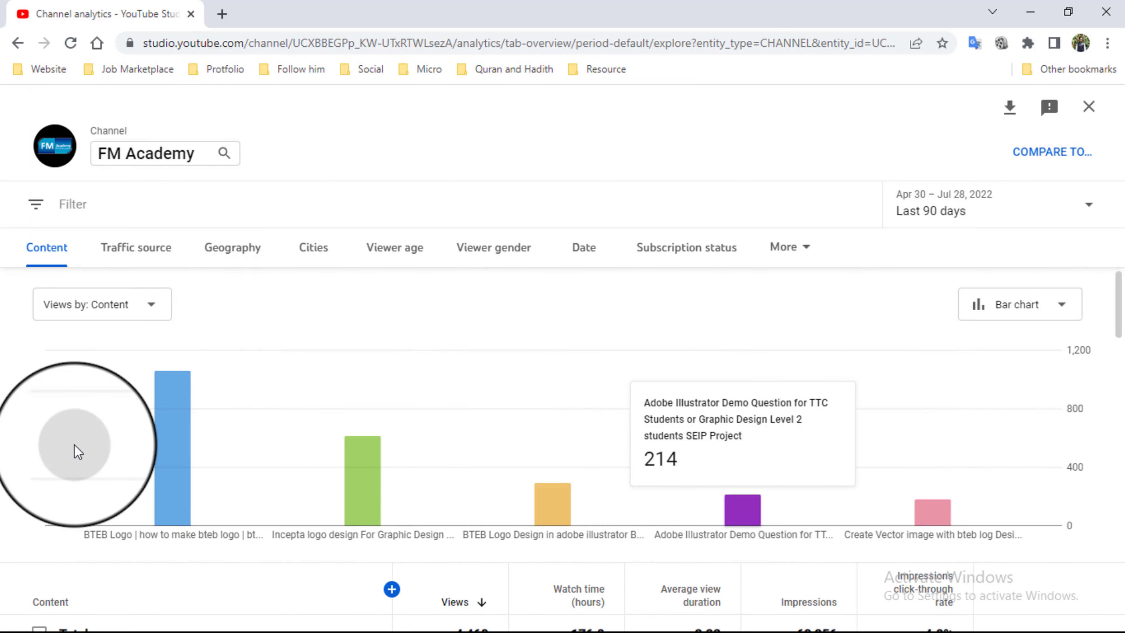
Close Advanced mode and set the Overview to Last 7 days, showing 766 views.
click(1089, 108)
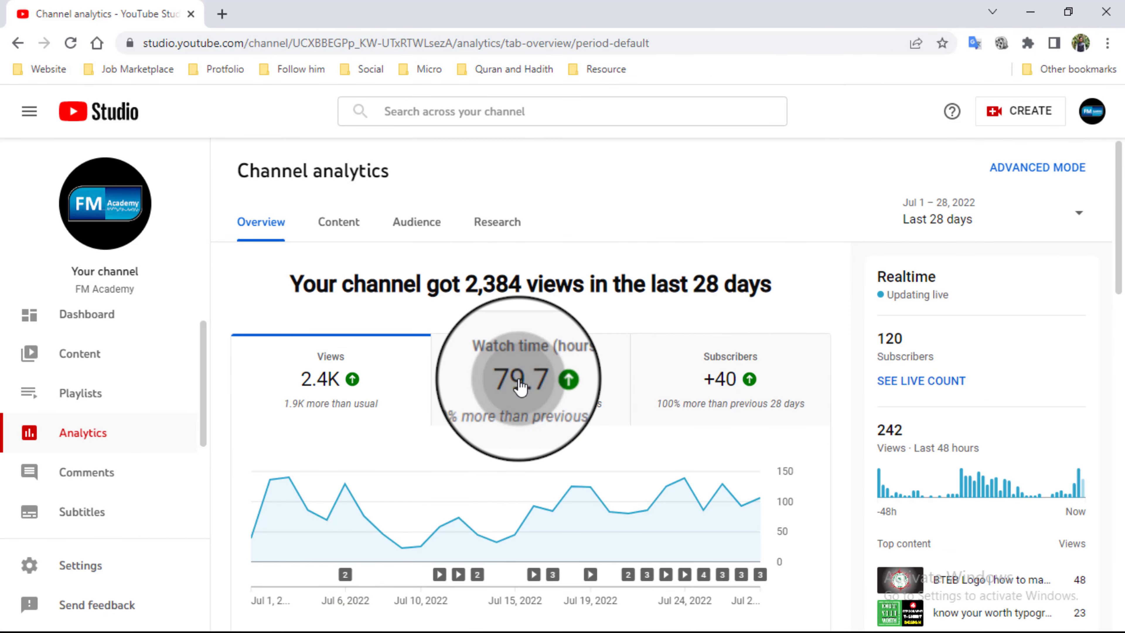
click(509, 376)
click(1076, 213)
click(969, 212)
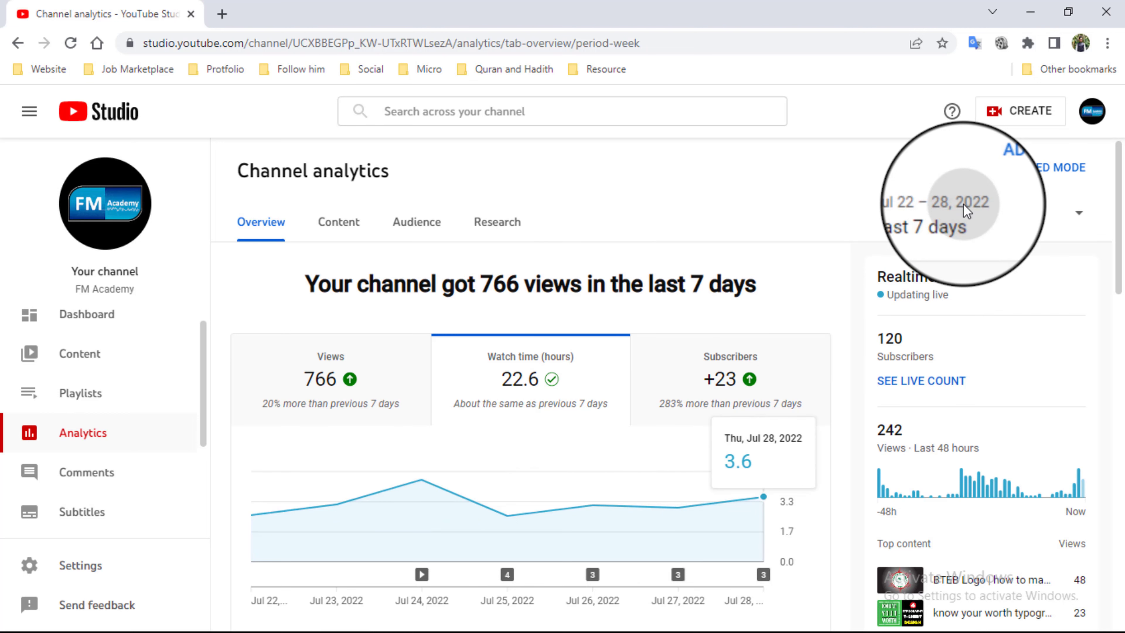
scroll(952, 288, down, 3)
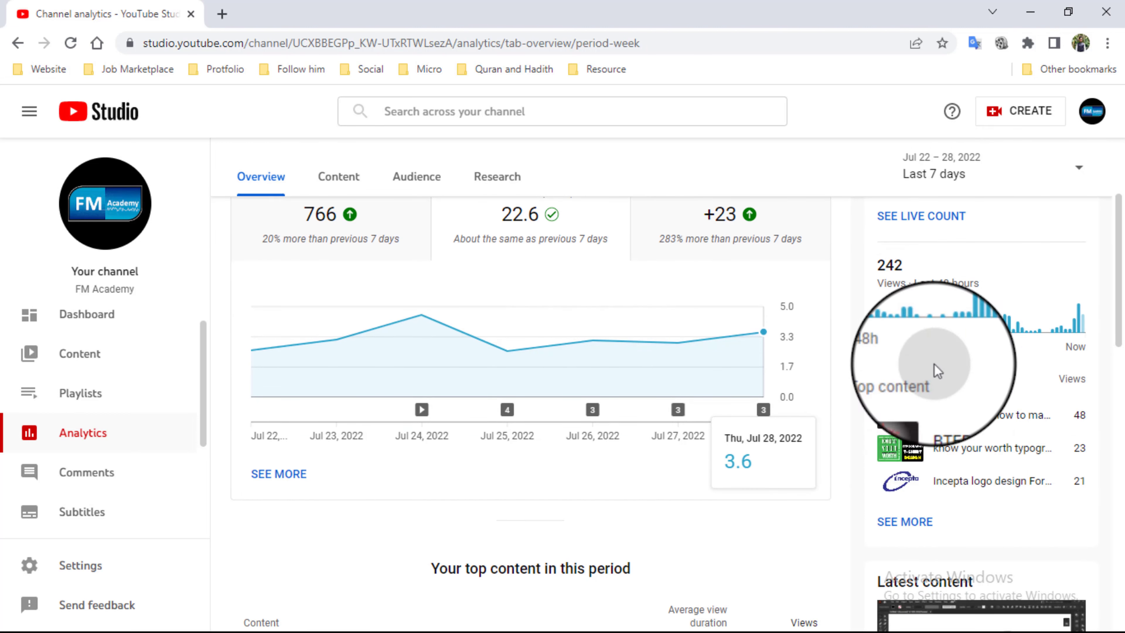
click(906, 527)
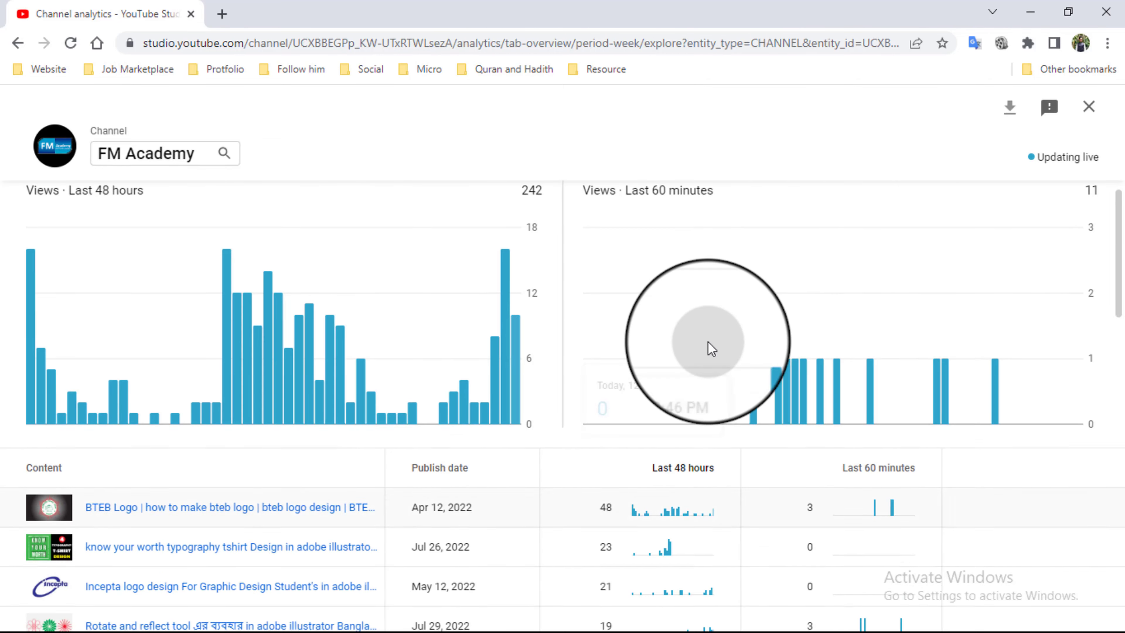
drag(584, 210, 747, 216)
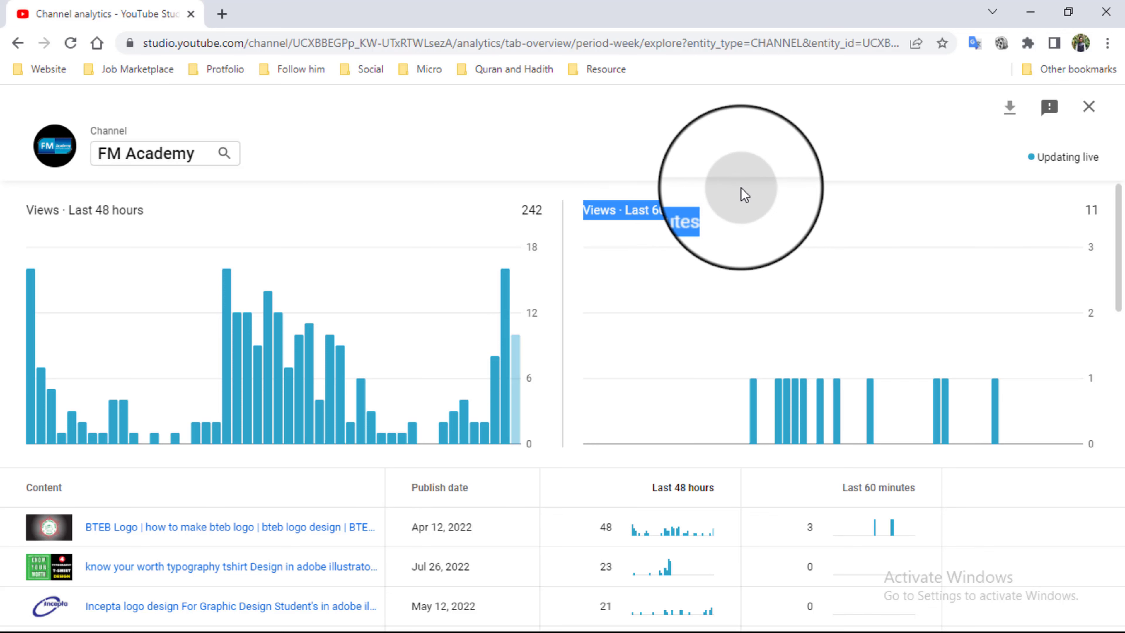
scroll(903, 496, down, 3)
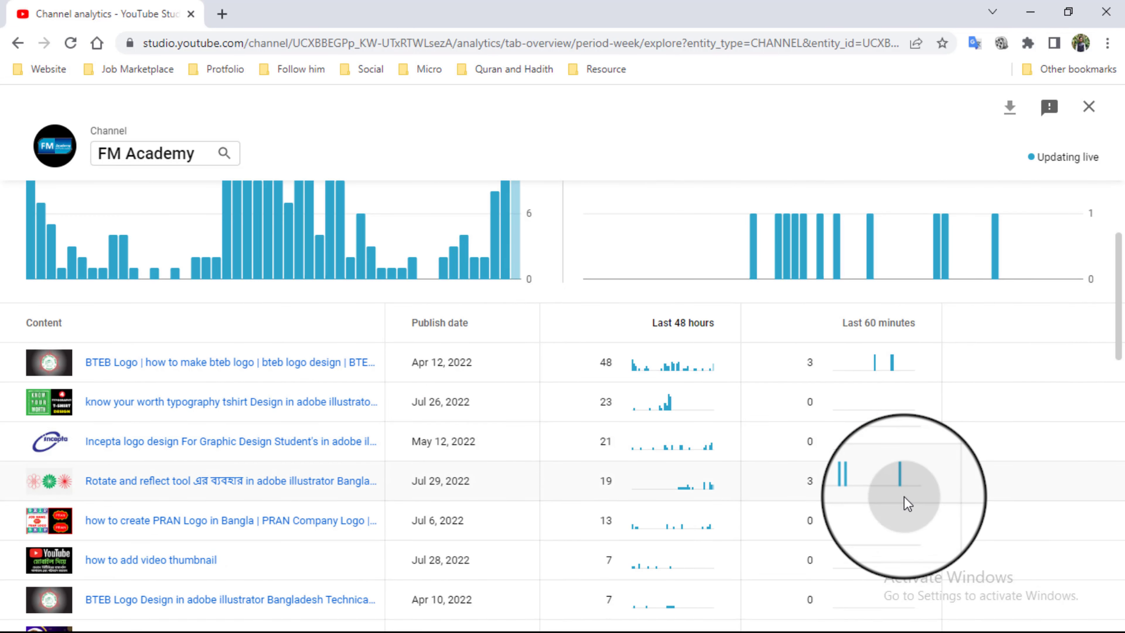
scroll(903, 496, up, 3)
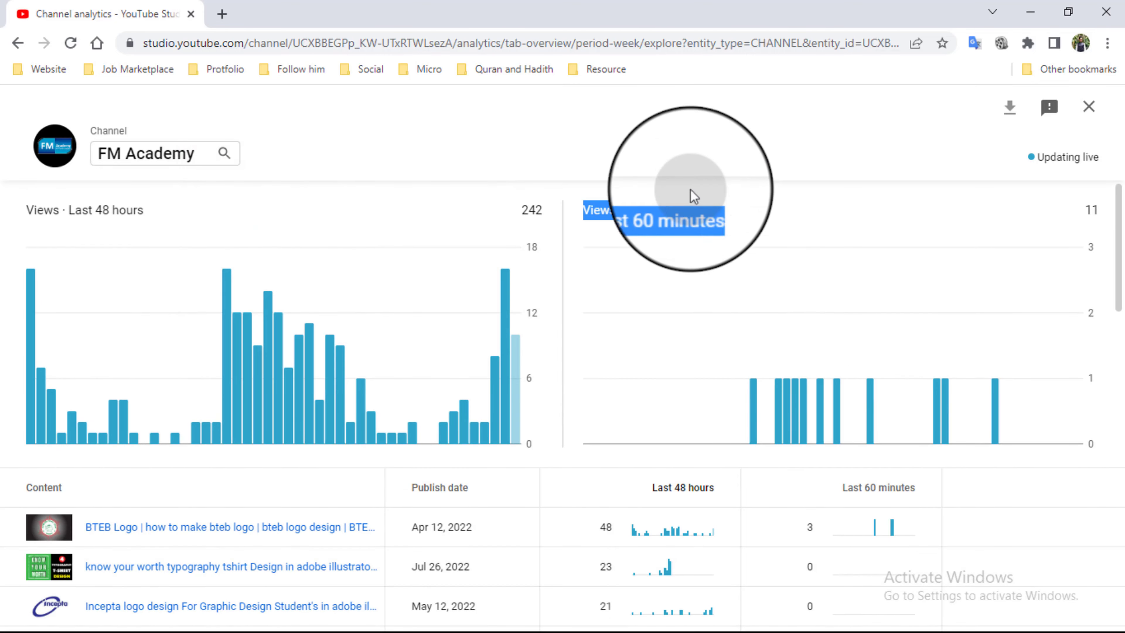
click(681, 179)
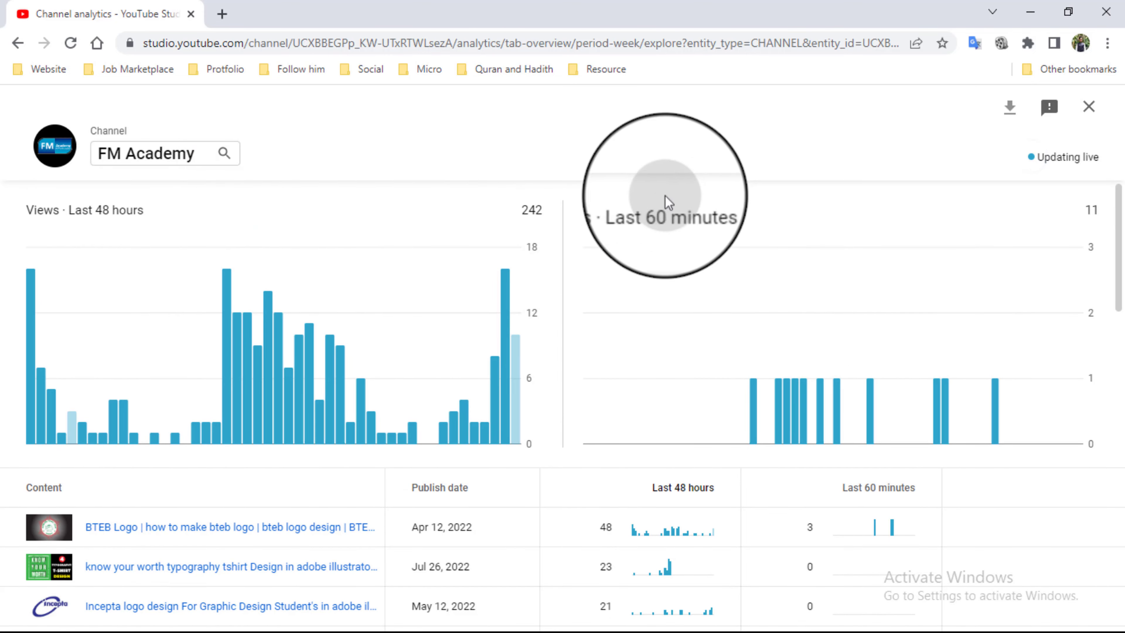
scroll(494, 504, down, 3)
scroll(494, 507, up, 1)
scroll(494, 507, up, 2)
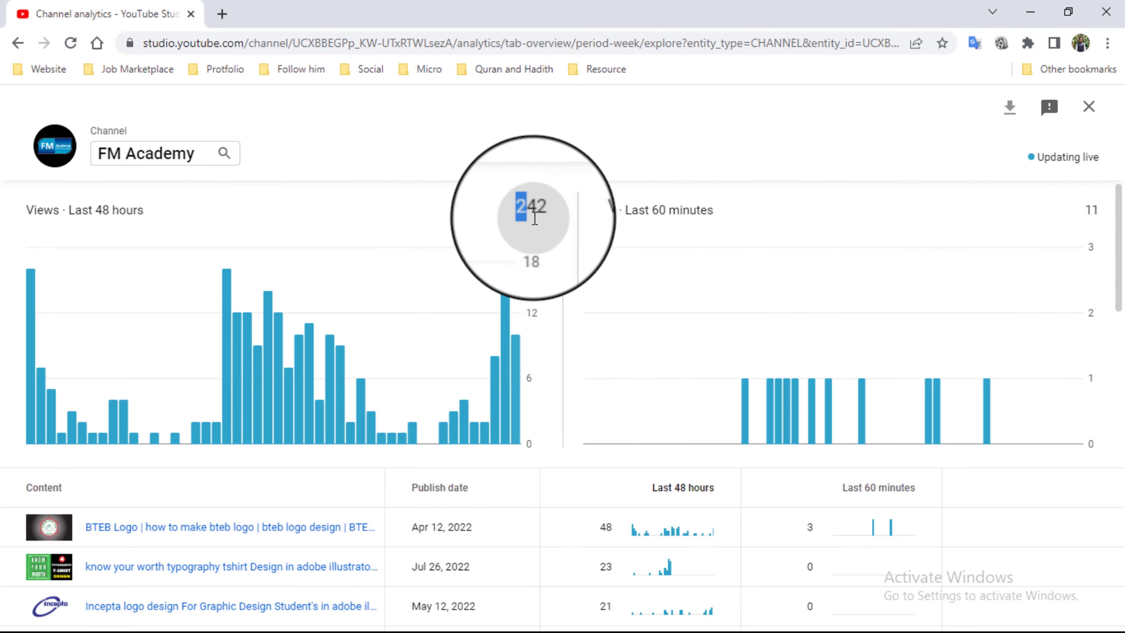
double_click(531, 210)
scroll(625, 527, down, 10)
scroll(626, 523, down, 15)
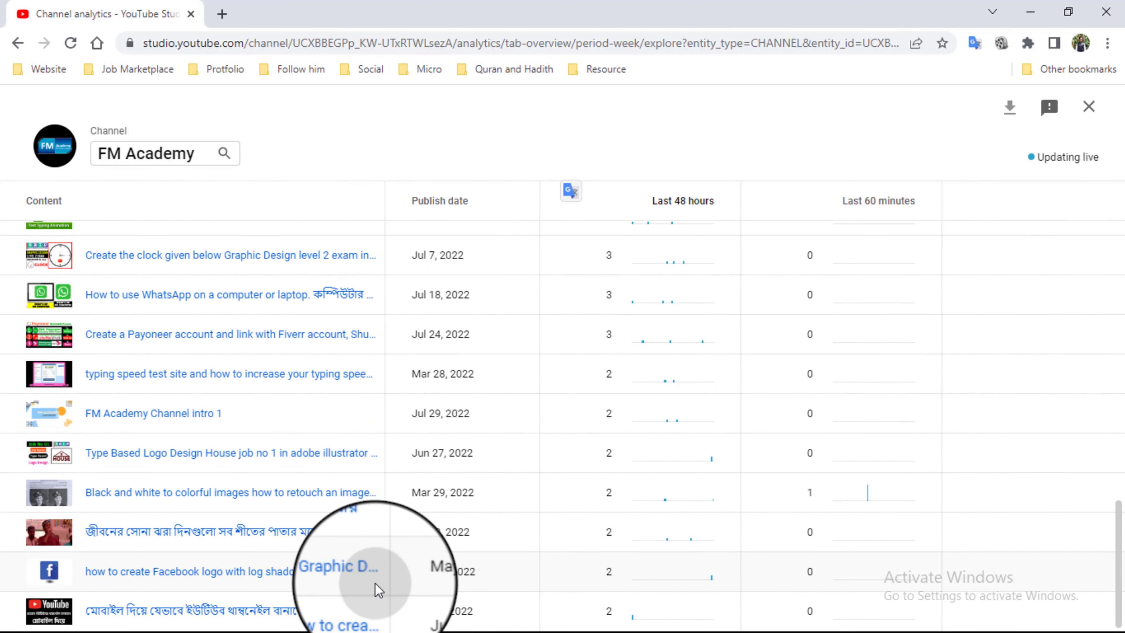
scroll(377, 589, up, 10)
scroll(375, 589, up, 10)
scroll(376, 589, up, 2)
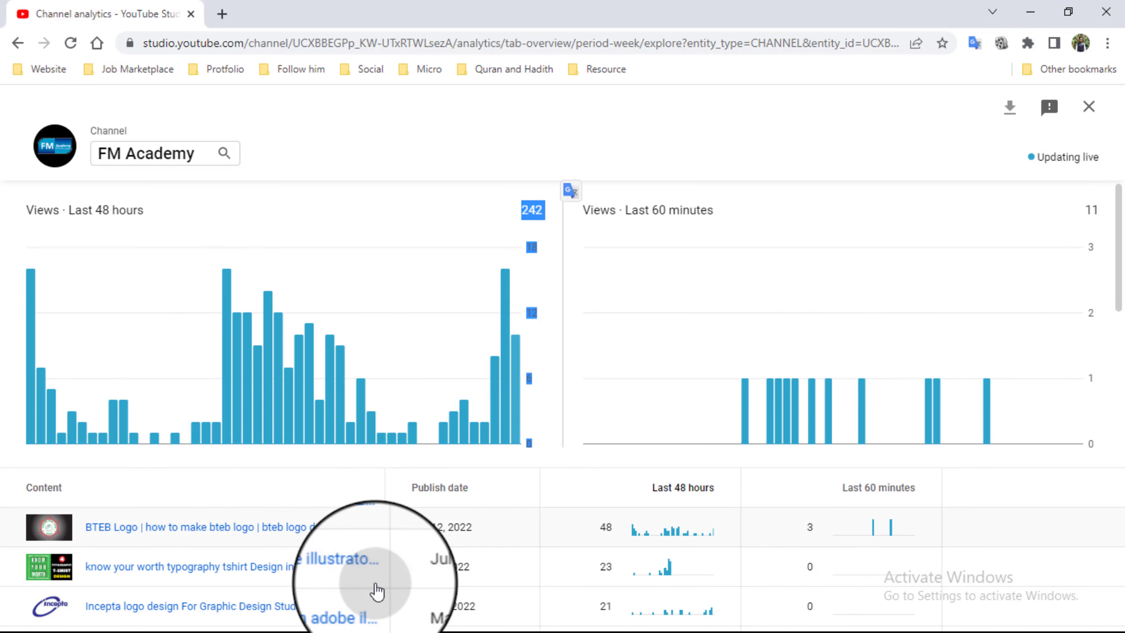
scroll(605, 538, down, 3)
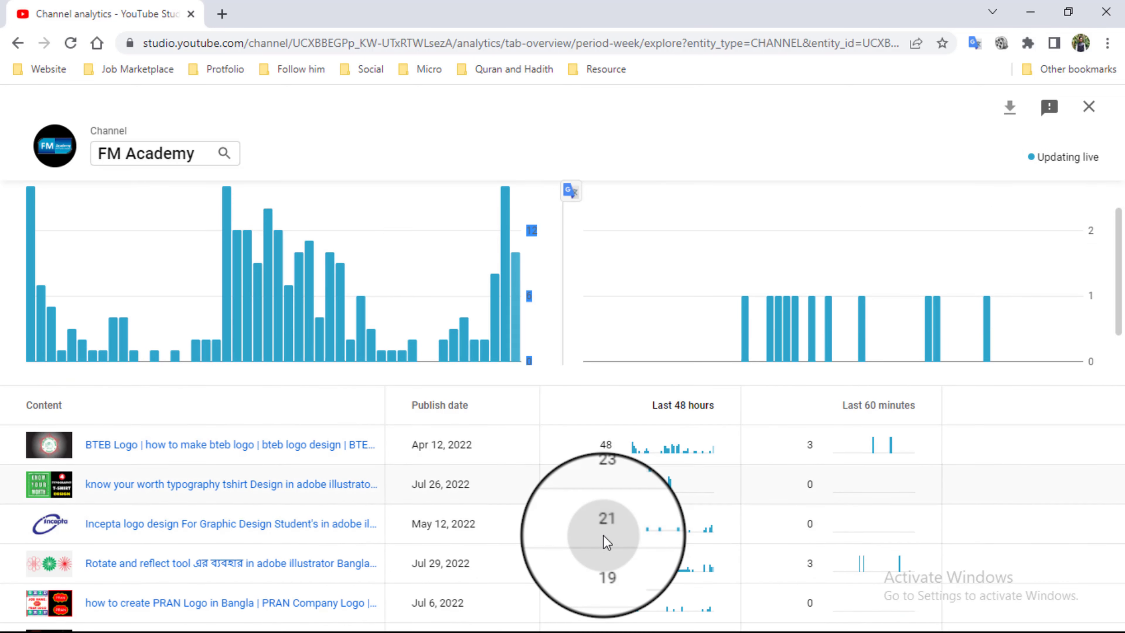
scroll(604, 542, down, 2)
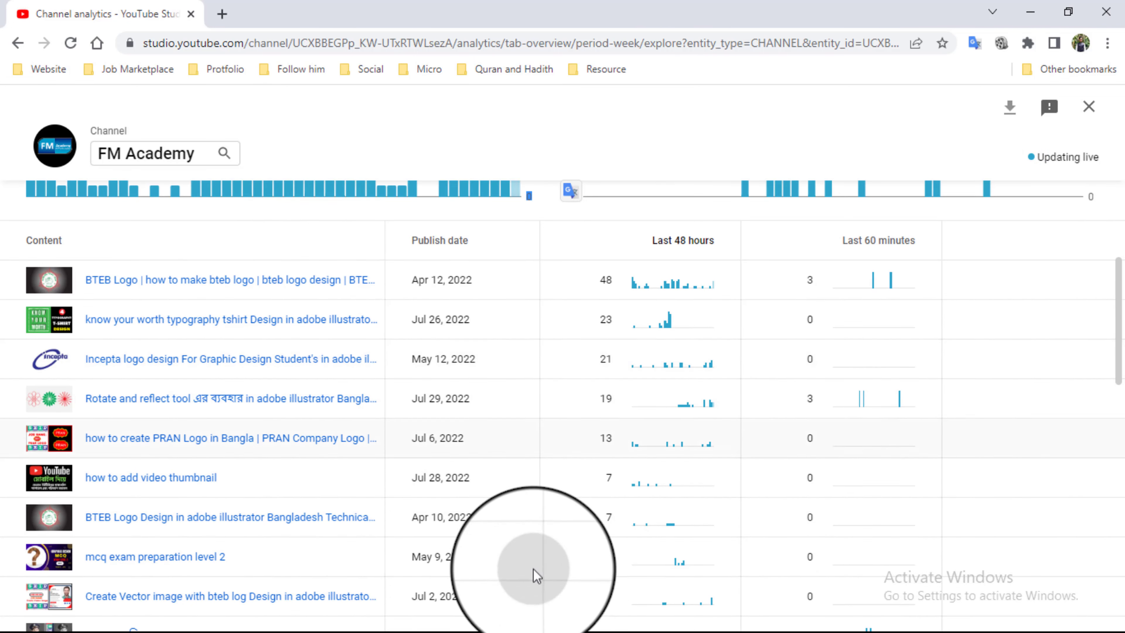
scroll(510, 587, down, 10)
scroll(509, 587, down, 4)
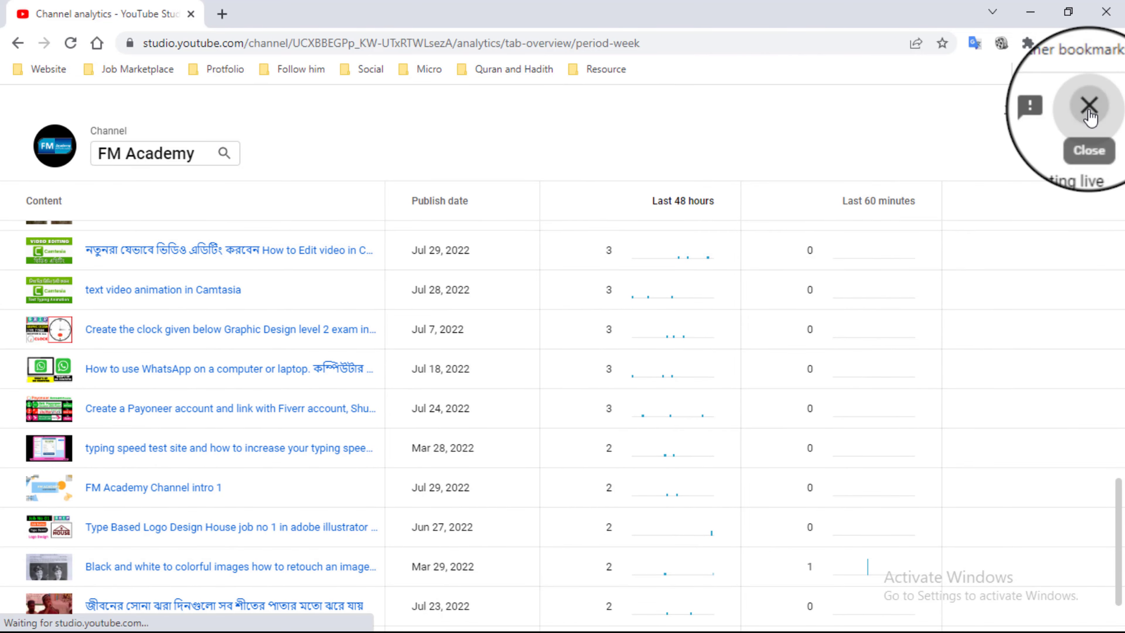
click(1088, 112)
scroll(333, 217, up, 4)
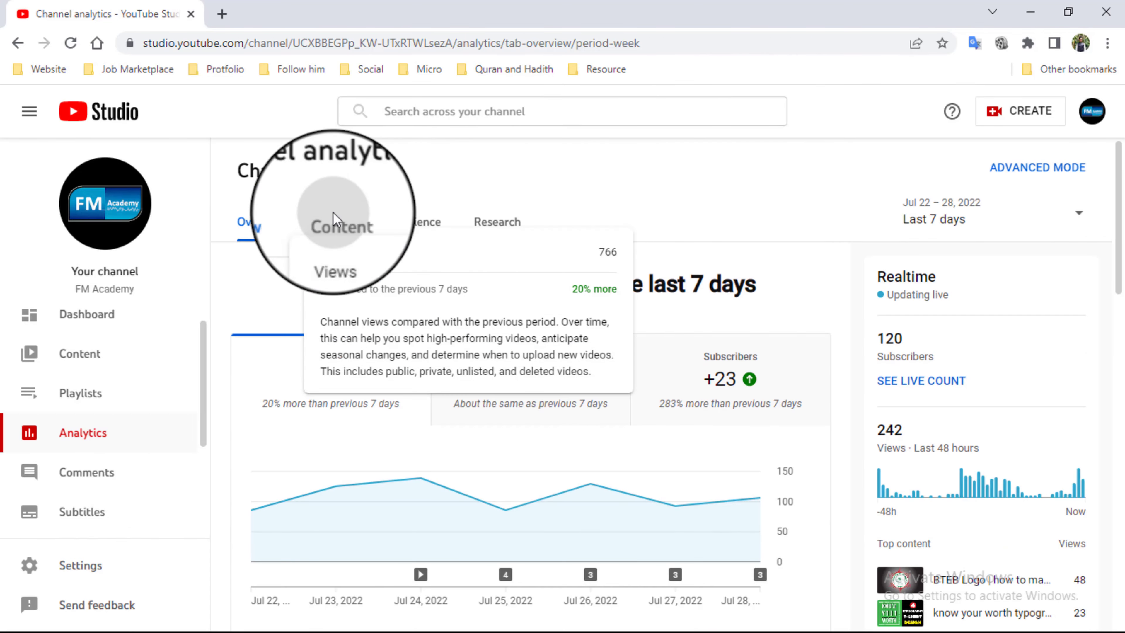
scroll(356, 385, down, 5)
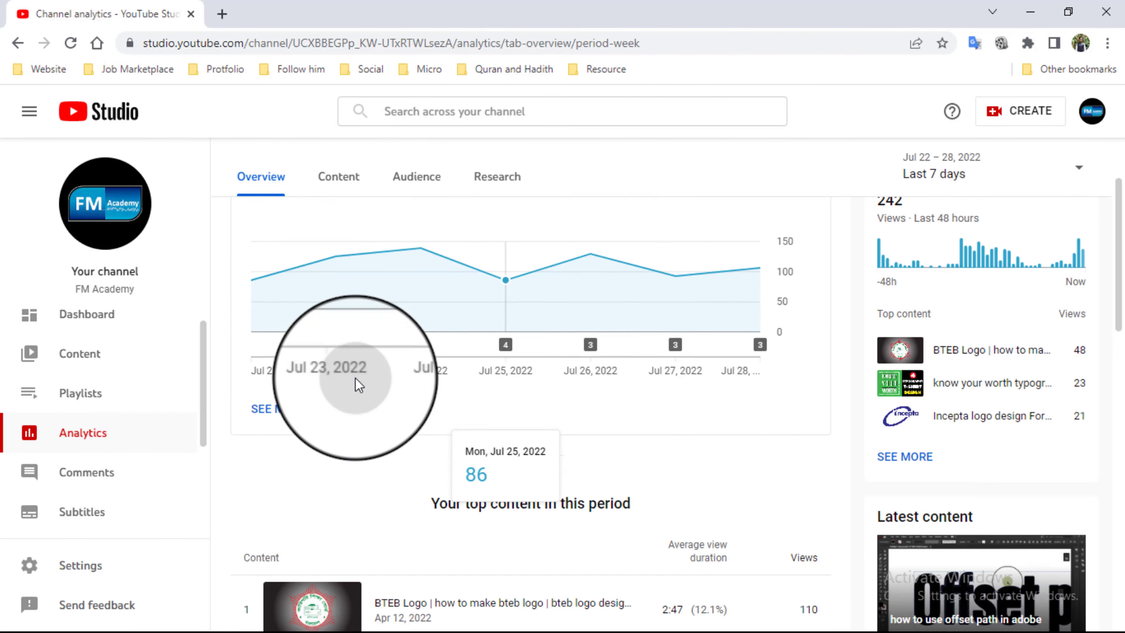